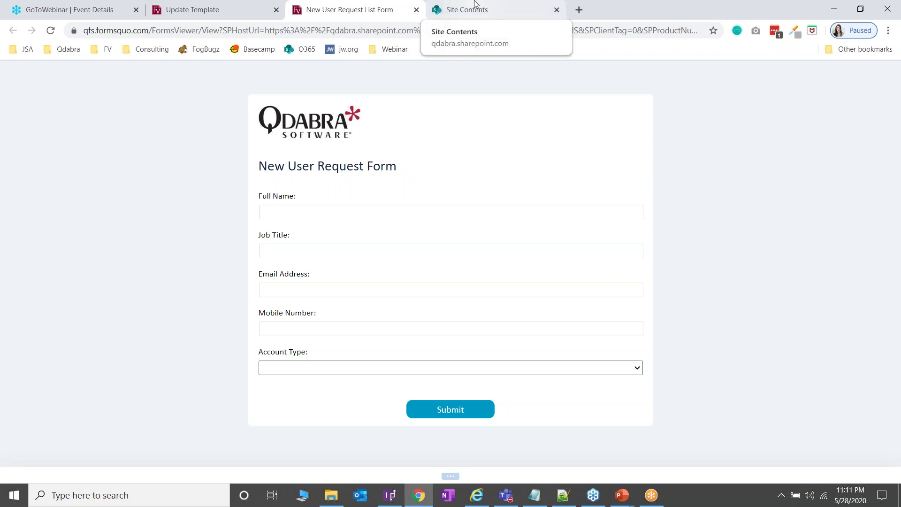
Step: Close the test form tab and open New User Request Marketing from Site Contents
left_click(417, 10)
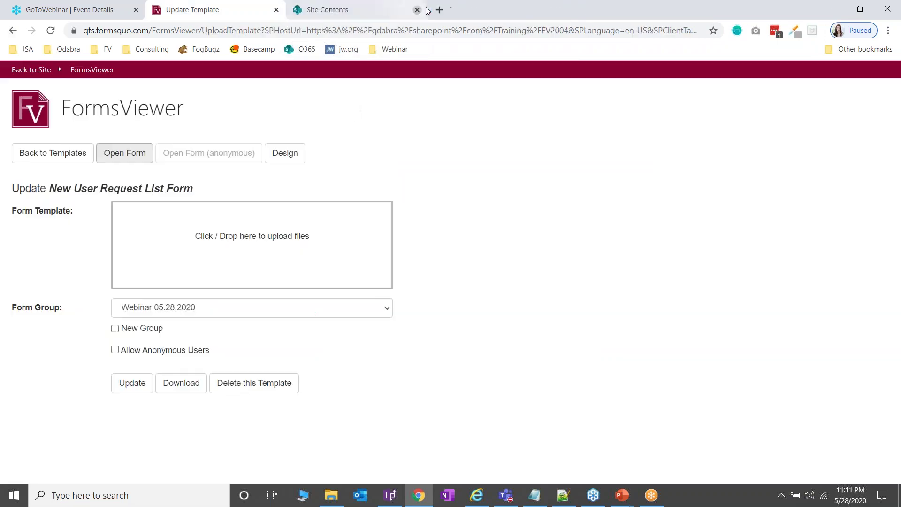
left_click(385, 7)
scroll(330, 358, "down", 3)
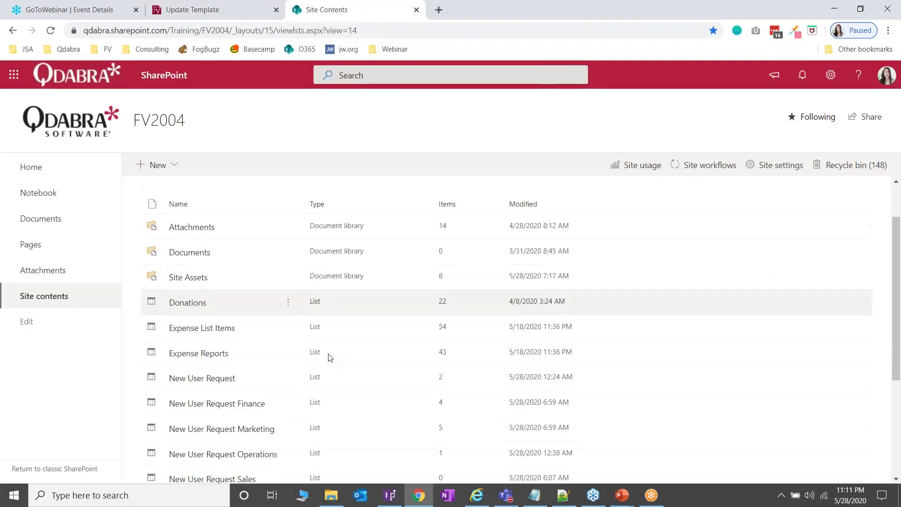
scroll(332, 360, "down", 1)
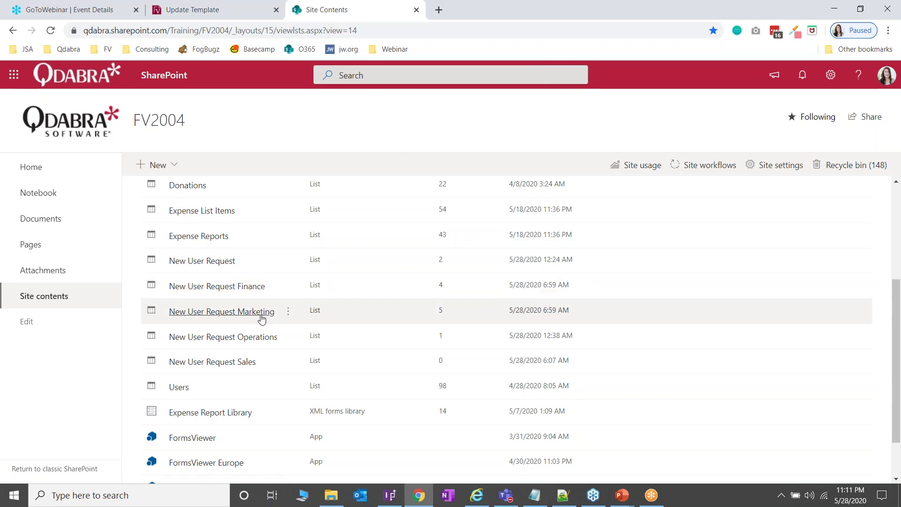
left_click(271, 316)
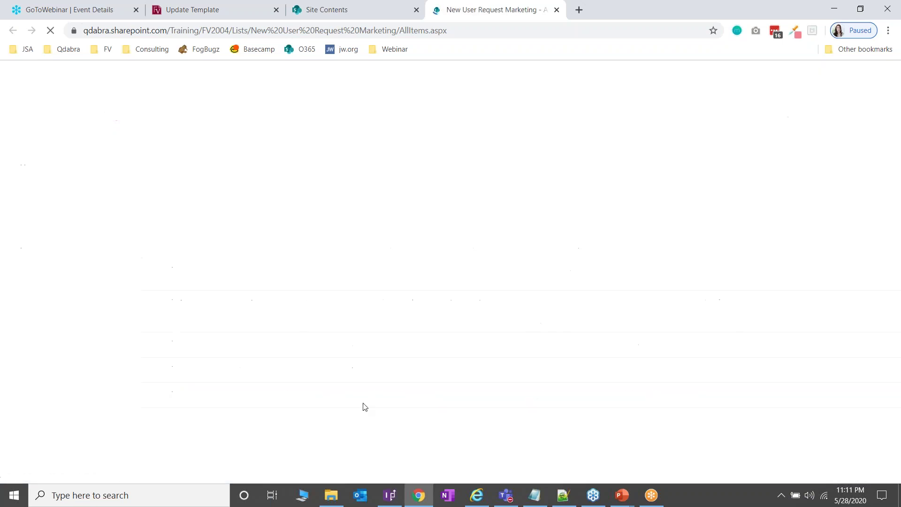
Step: Start a new Marketing item, show its debug log and check the SPHostUrl site URL result
left_click(169, 186)
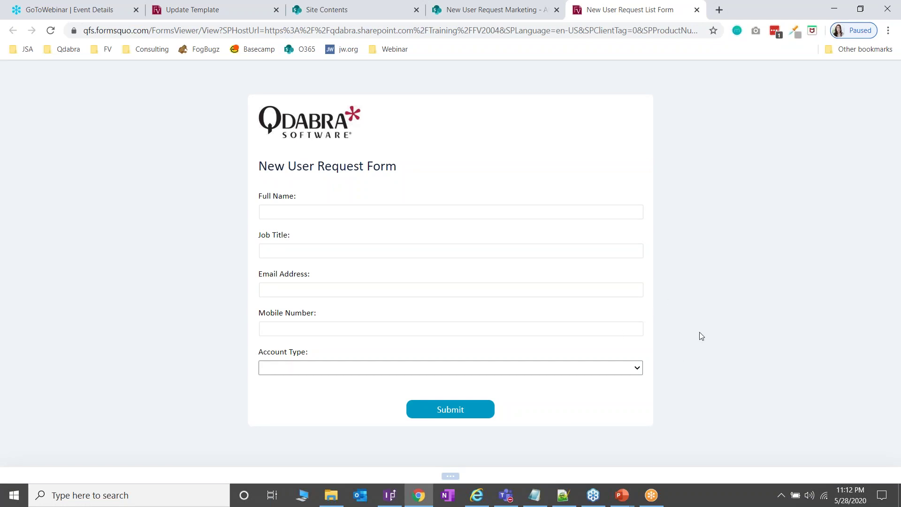
left_click(451, 476)
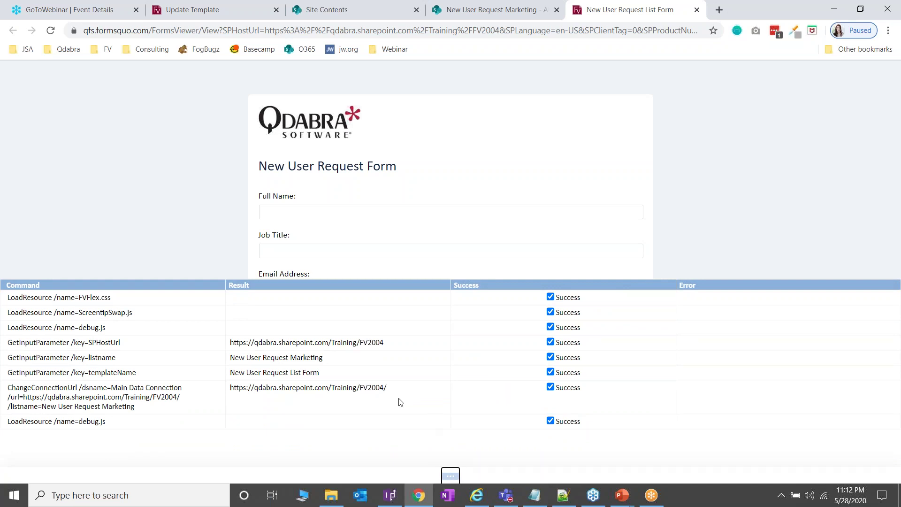
double_click(61, 344)
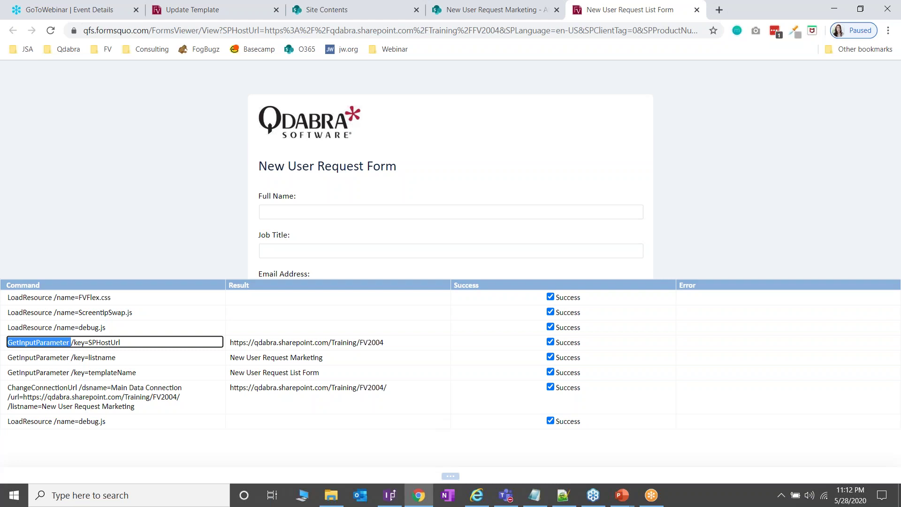
double_click(110, 342)
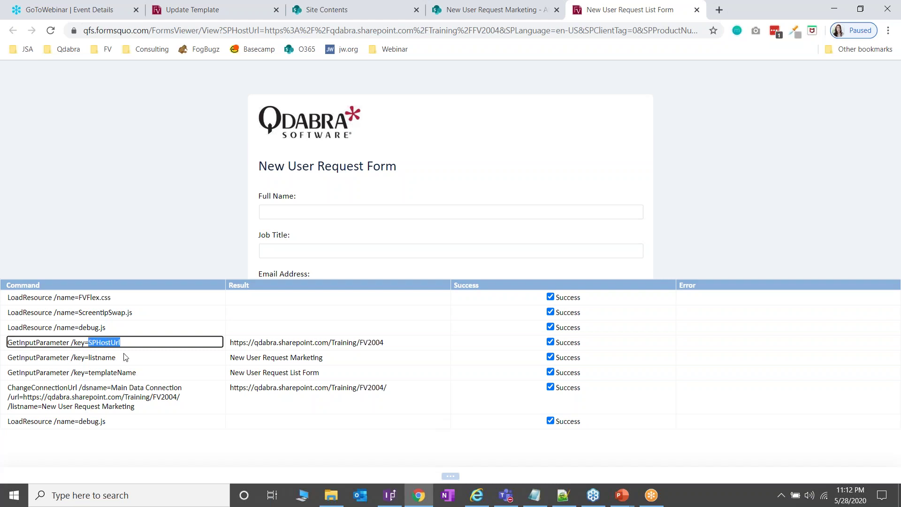
left_click(230, 343)
left_click_drag(230, 343, 384, 342)
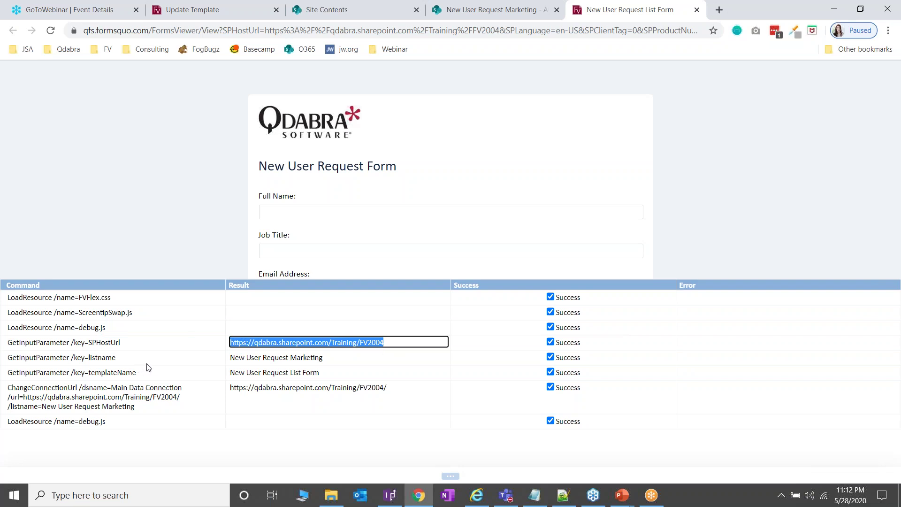
Step: Check the listname 'New User Request Marketing' and templateName 'New User Request List Form' log entries
left_click(50, 360)
double_click(49, 360)
double_click(111, 357)
left_click(327, 361)
left_click_drag(325, 359, 231, 365)
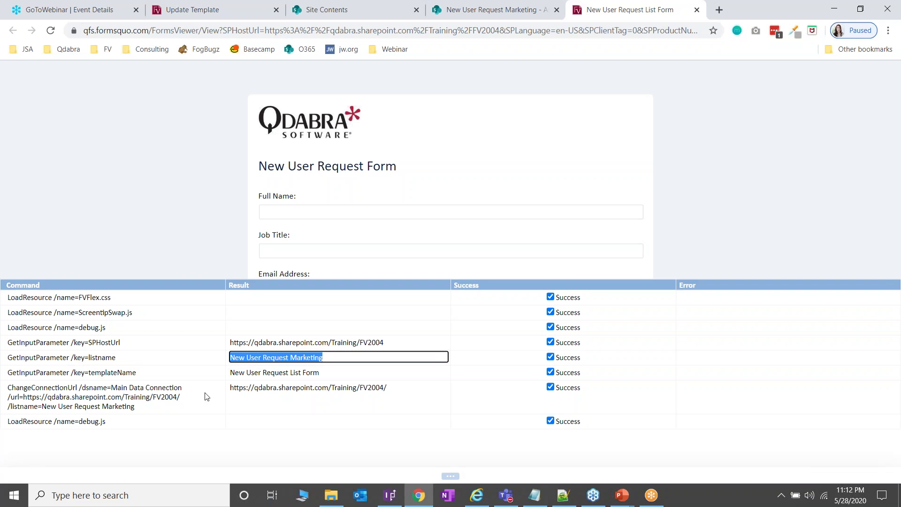
left_click(168, 374)
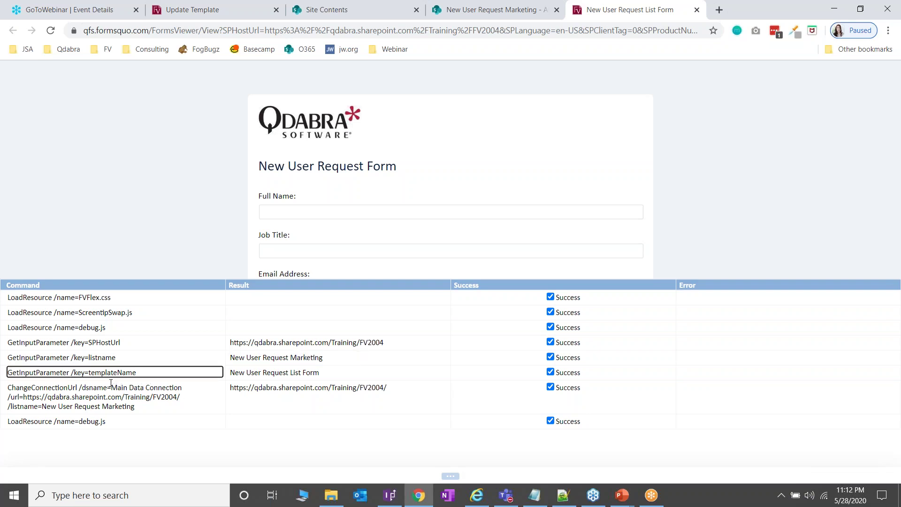
triple_click(320, 372)
left_click(165, 10)
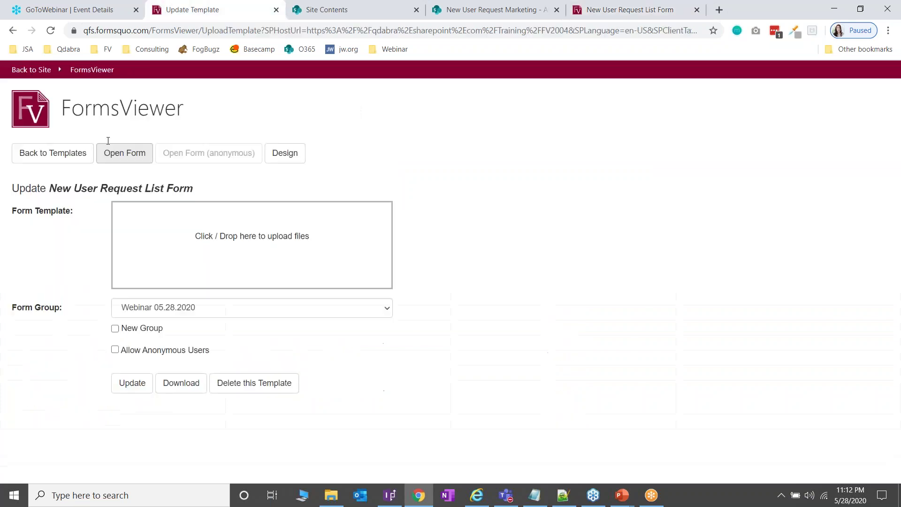
Step: Compare with Update Template, then review the ChangeConnectionUrl dsname and url parameters in the debug log
left_click(621, 10)
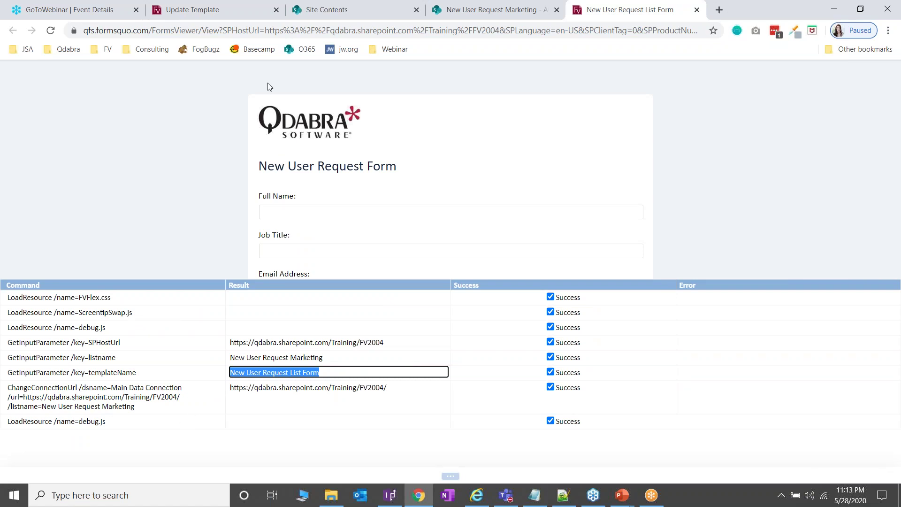
left_click(233, 7)
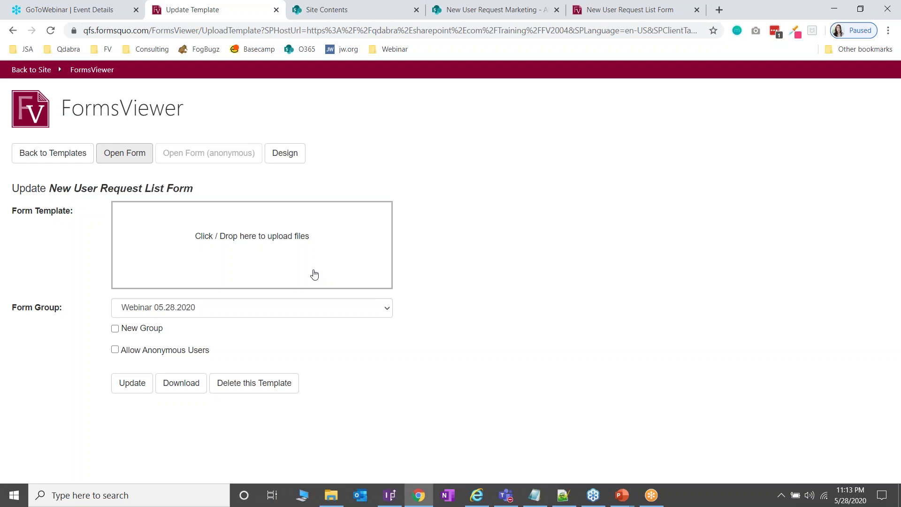
left_click(613, 14)
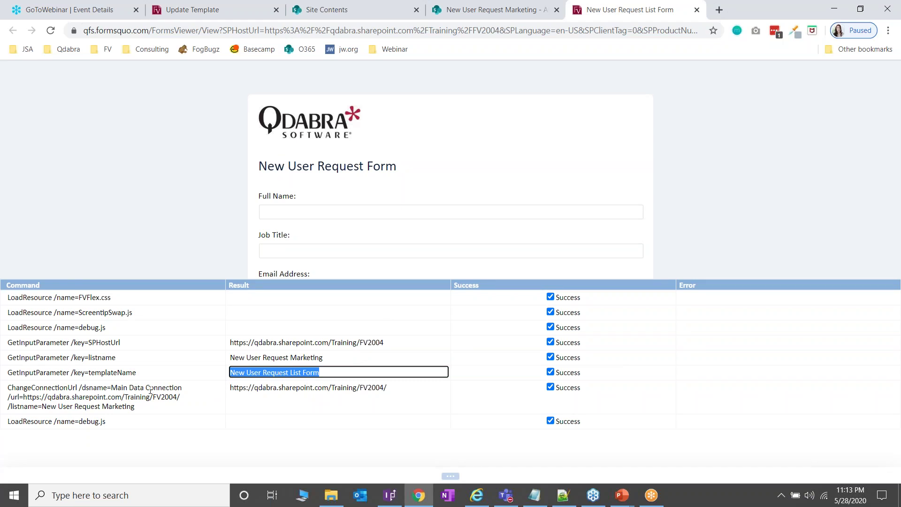
left_click(284, 400)
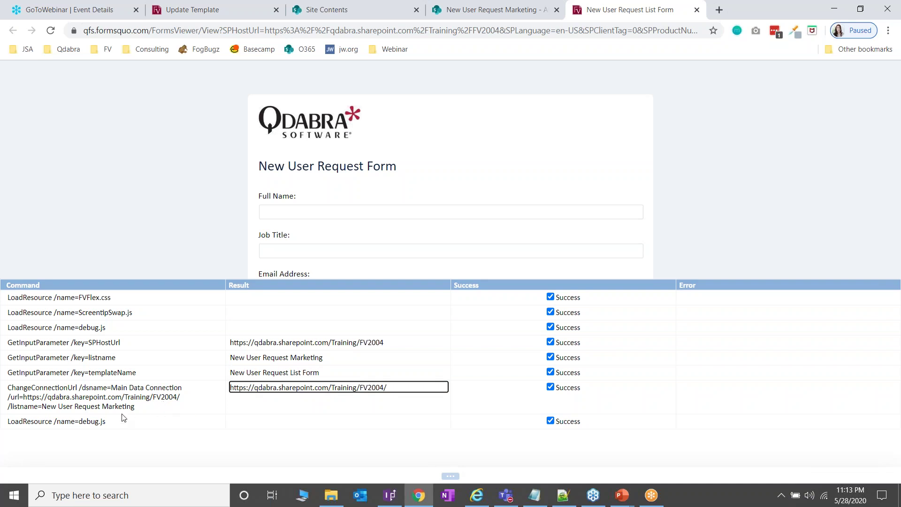
double_click(92, 389)
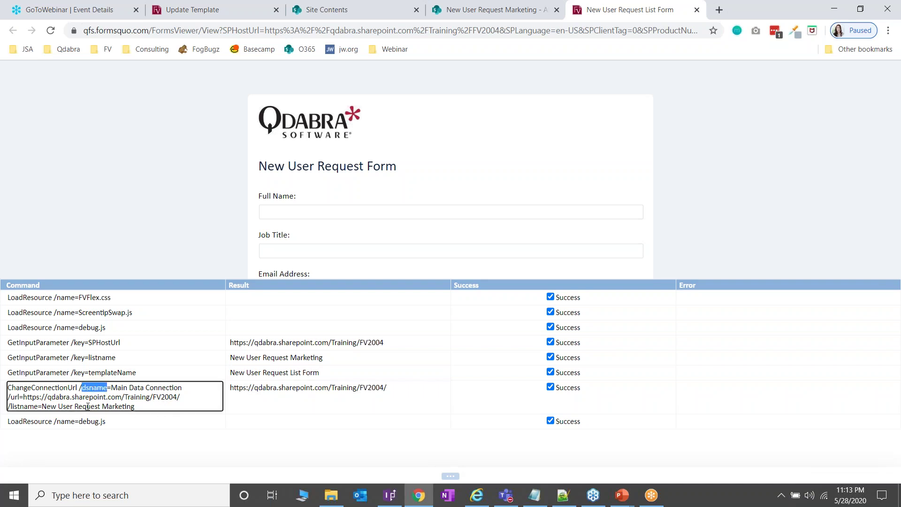
double_click(18, 398)
left_click(26, 407)
Step: Hide the debug log, enter the requester's full name and job title 'Software Tester'
left_click(451, 476)
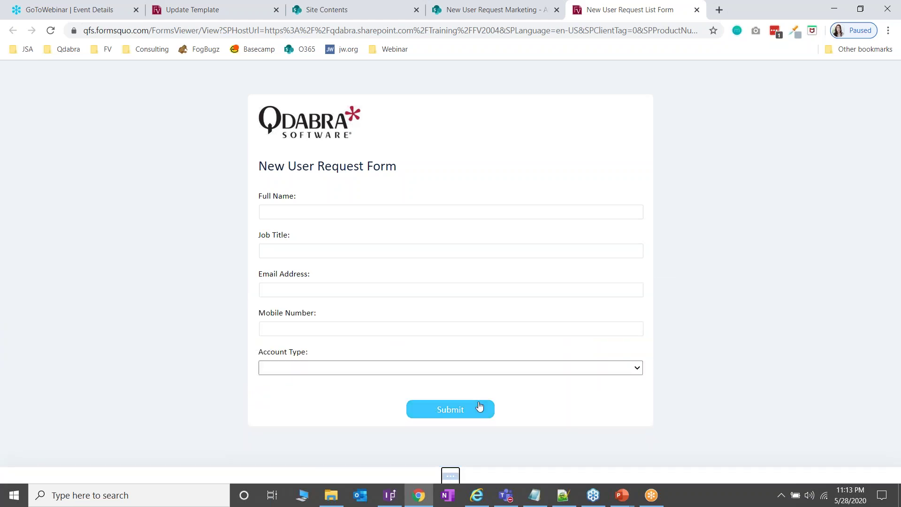
left_click(327, 215)
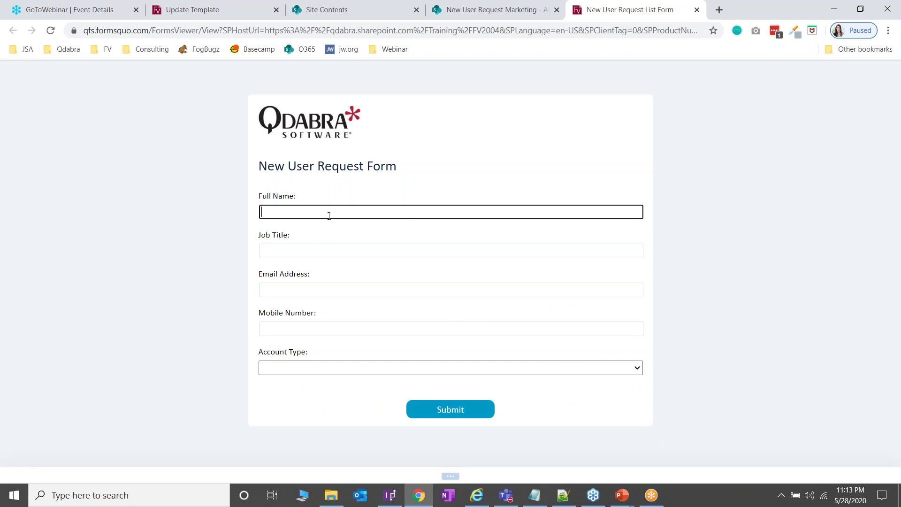
key("Tab")
type("Sofware Tester")
left_click(272, 251)
type("t")
Step: Fill in the requester's email and mobile number, choose Admin account type, and submit
left_click(317, 286)
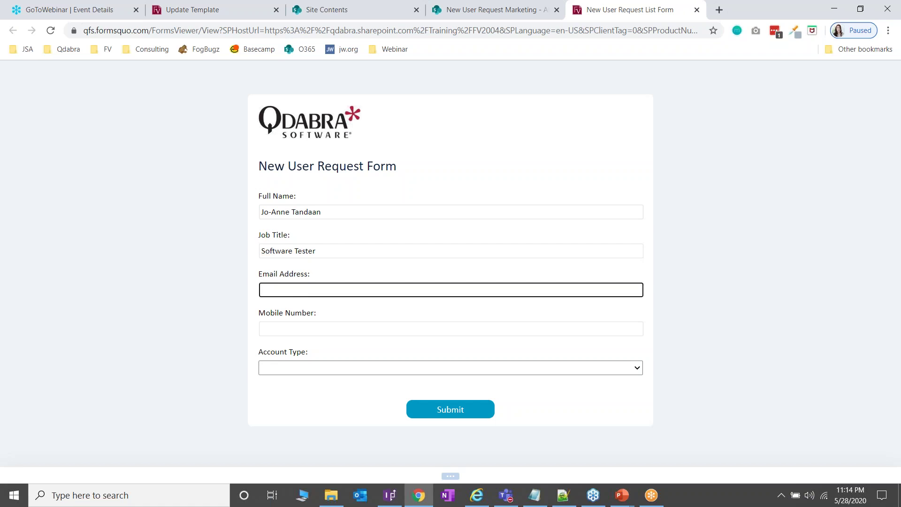
left_click(263, 329)
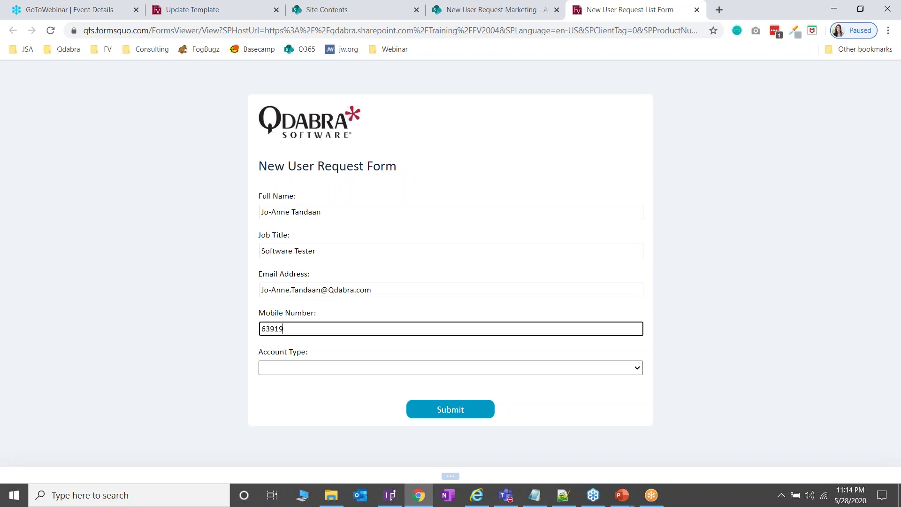
left_click(302, 368)
left_click(302, 400)
left_click(479, 417)
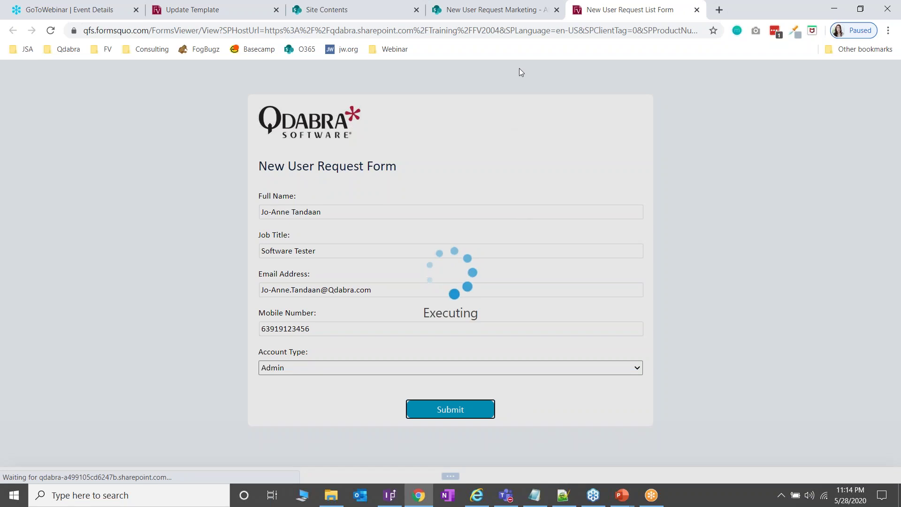
left_click(556, 9)
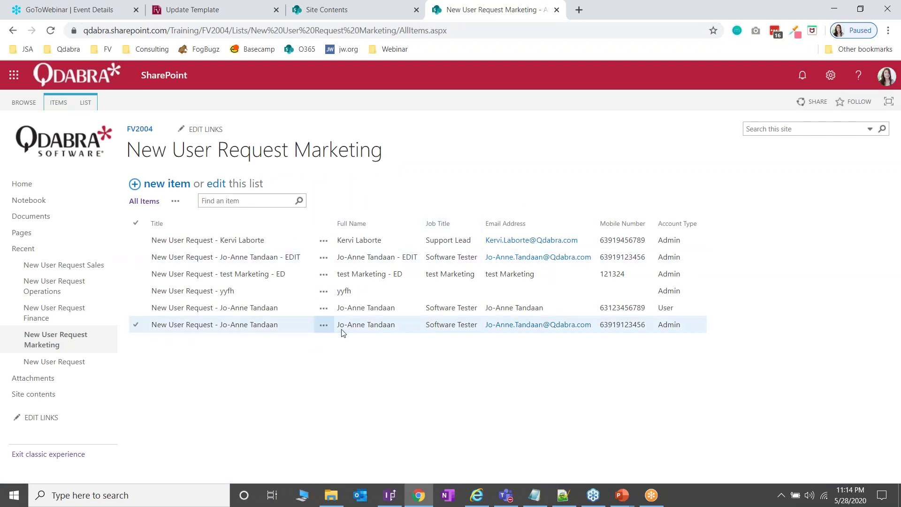
Step: Edit the sixth Marketing request, change Account Type from Admin to User, and resubmit it
left_click(254, 327)
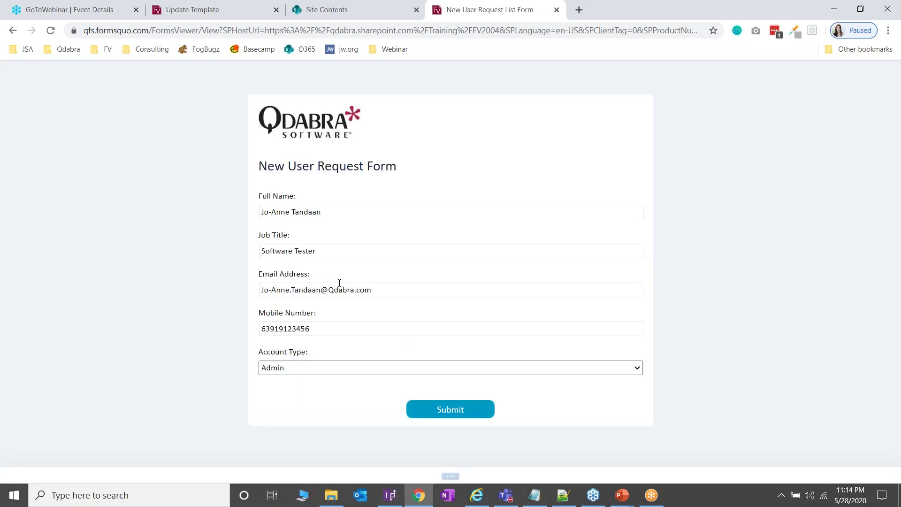
left_click(324, 368)
left_click(319, 390)
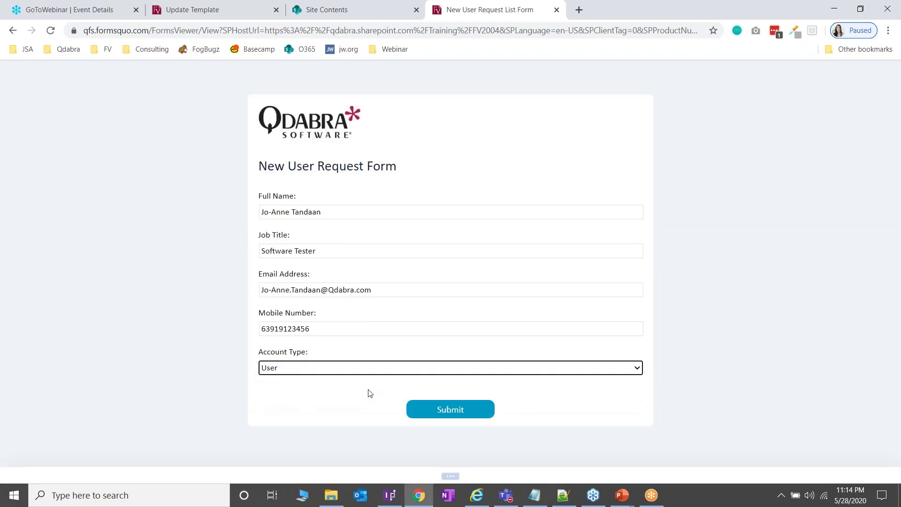
left_click(466, 409)
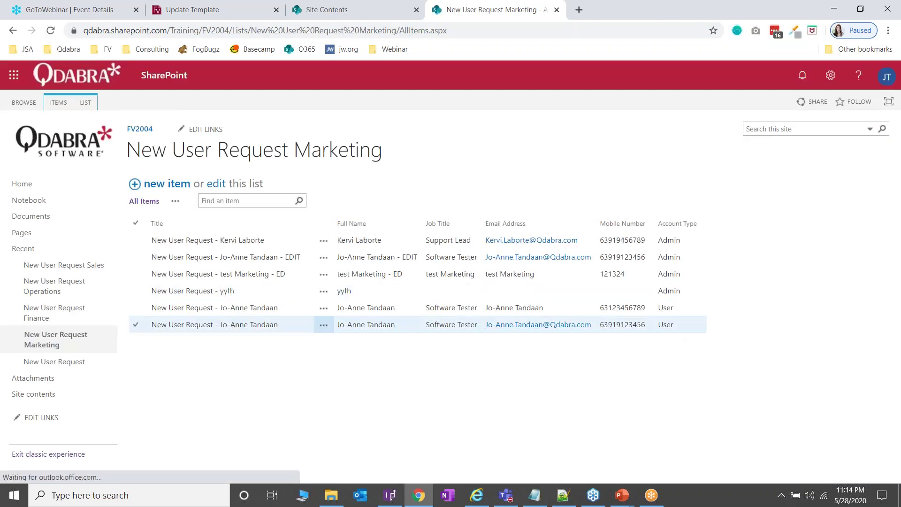
left_click(350, 10)
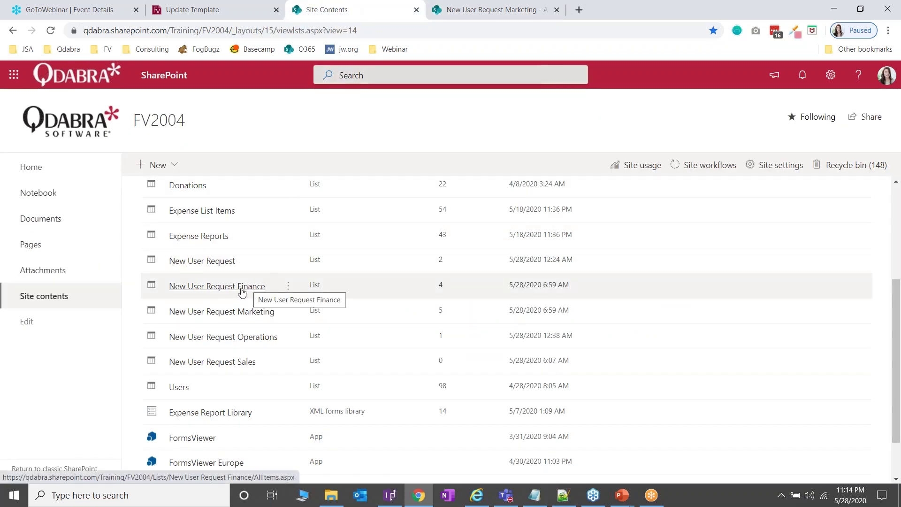
left_click(249, 287)
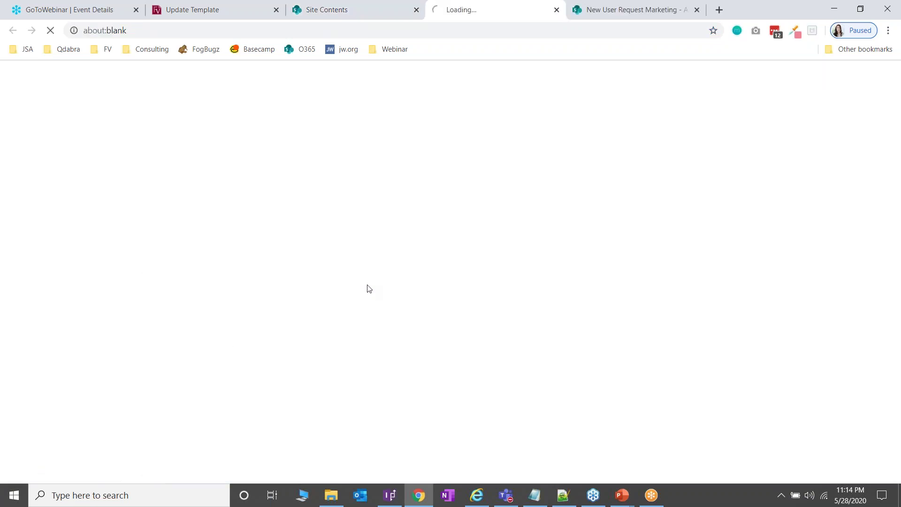
left_click(697, 10)
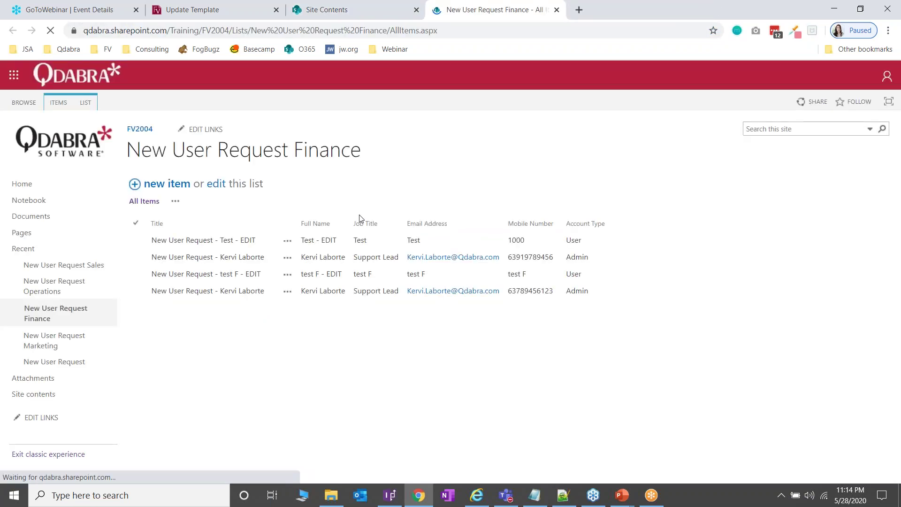
left_click(158, 185)
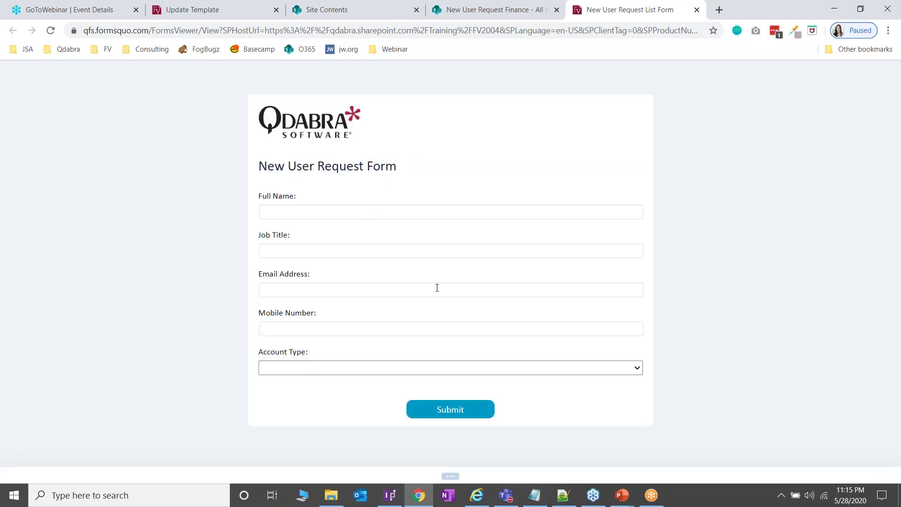
left_click(452, 477)
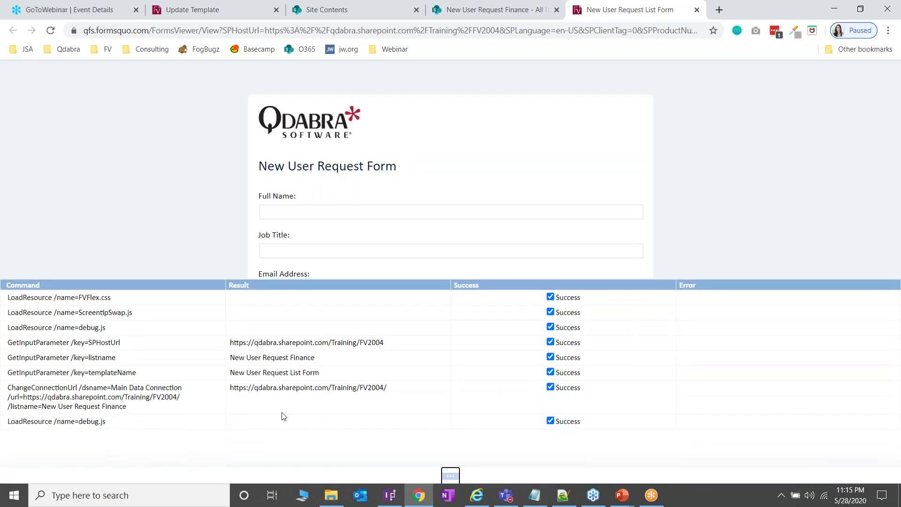
left_click_drag(233, 372, 313, 382)
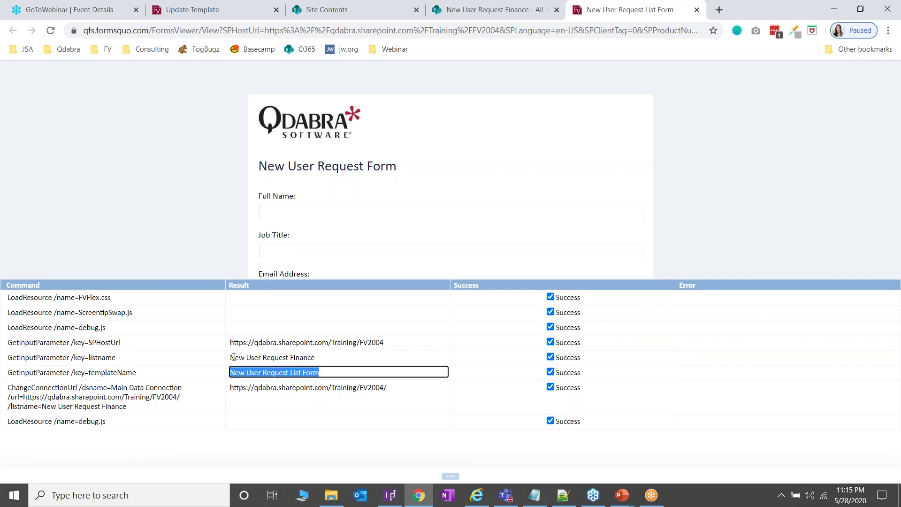
left_click_drag(233, 357, 316, 356)
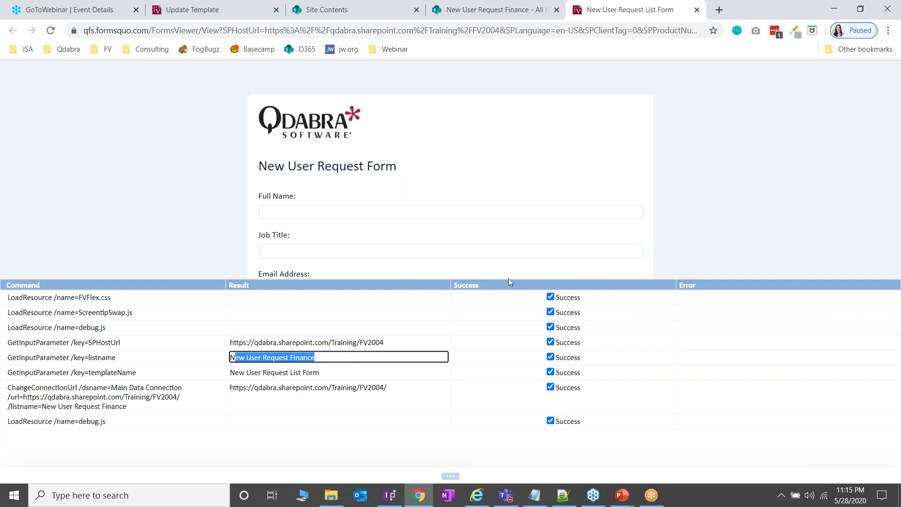
Step: Hide the debug results and enter the requester's full name and corrected email address
left_click(450, 476)
left_click(315, 212)
key("Tab")
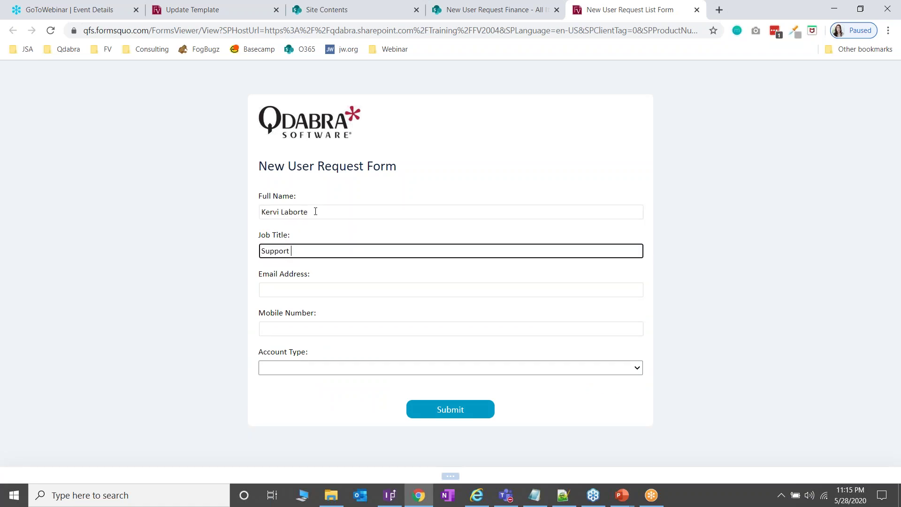
key("Tab")
key("ctrl+shift+Left")
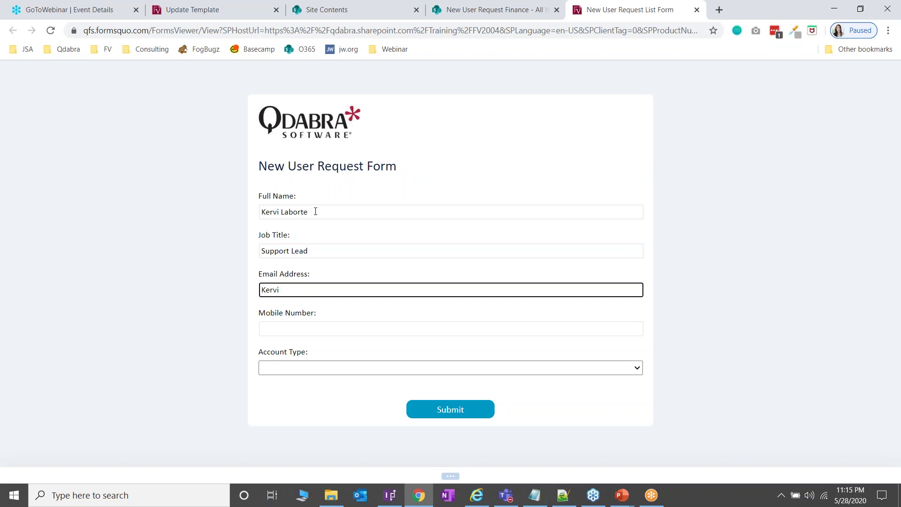
Step: Set Account Type to Admin, submit the request, and close the Finance list tab
key("Tab")
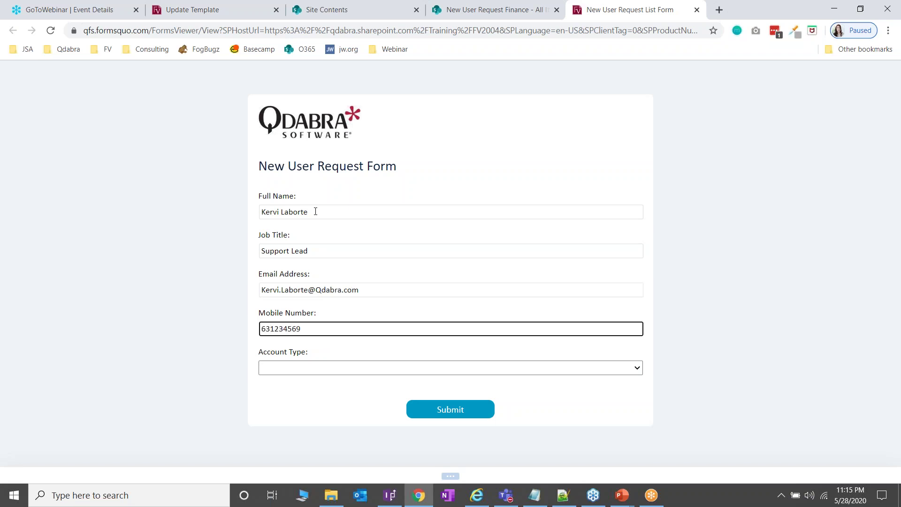
left_click(367, 363)
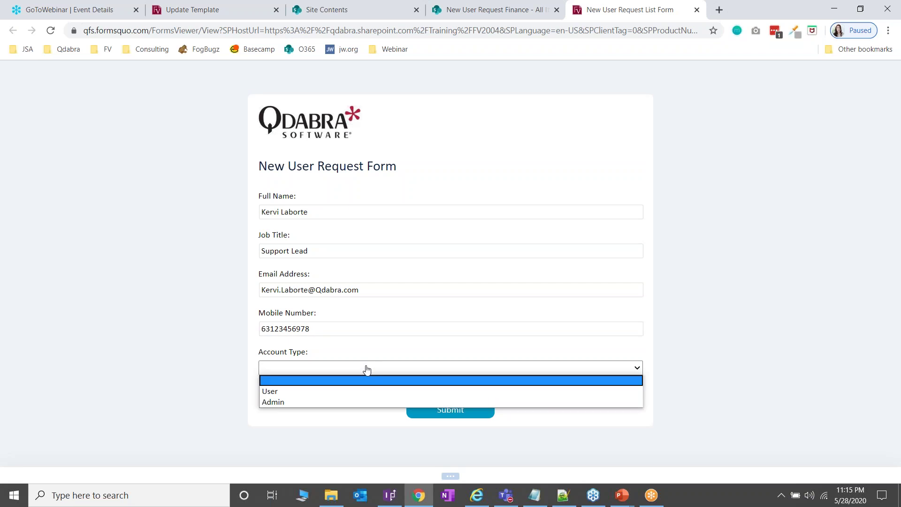
left_click(362, 401)
left_click(469, 409)
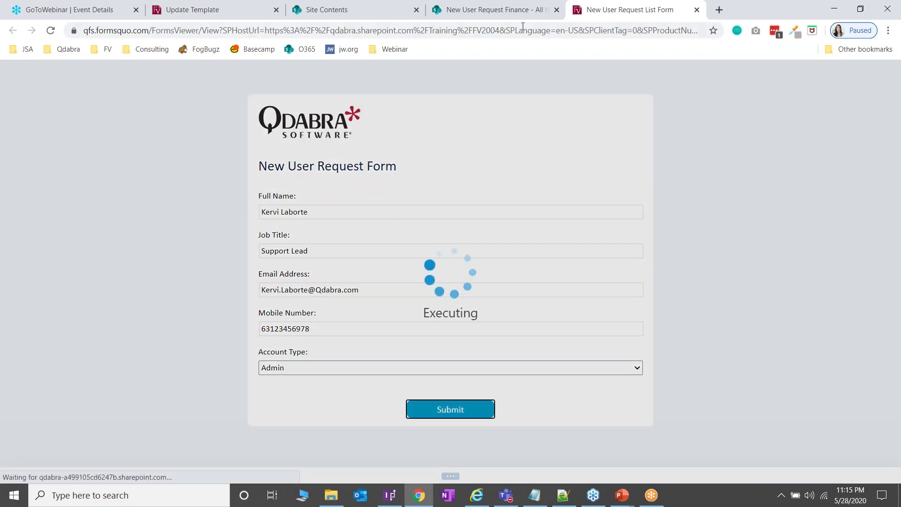
left_click(557, 9)
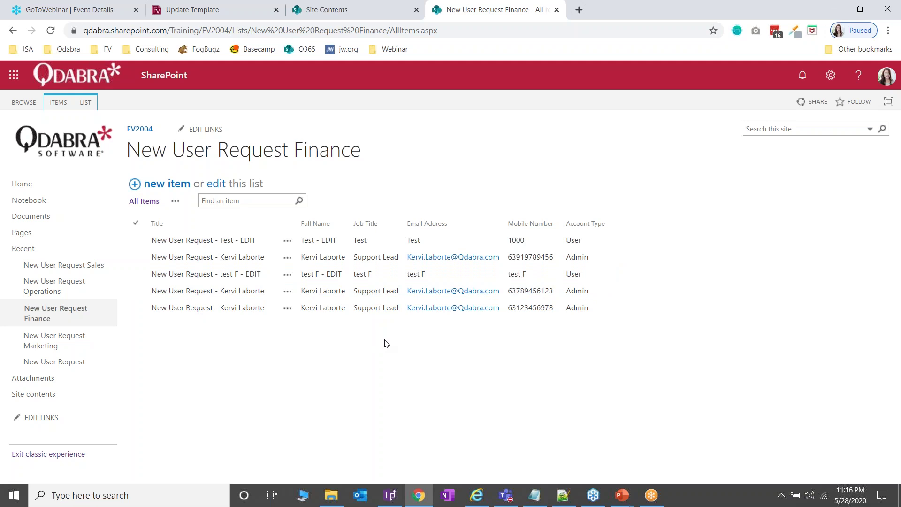
left_click(557, 9)
Step: Open the Office 365 team site in a new tab, locate New User Request.stp, and open Site settings
left_click(439, 11)
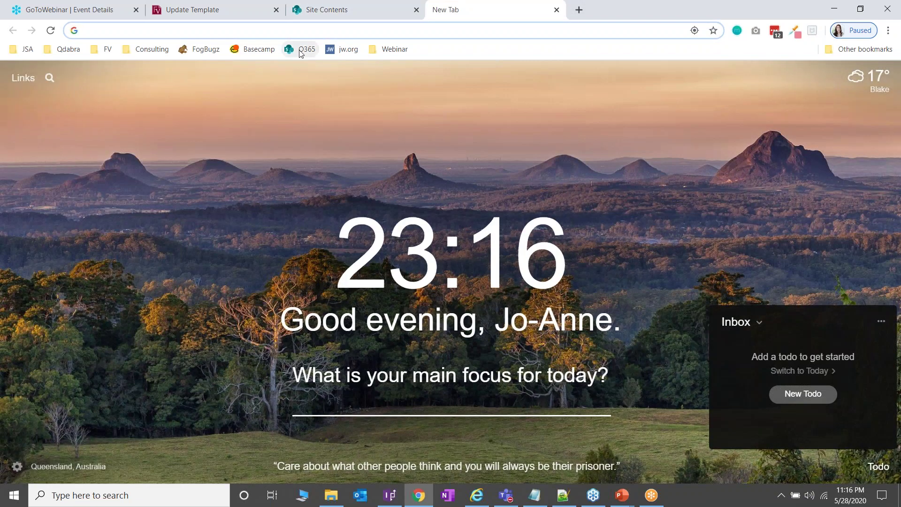
left_click(301, 49)
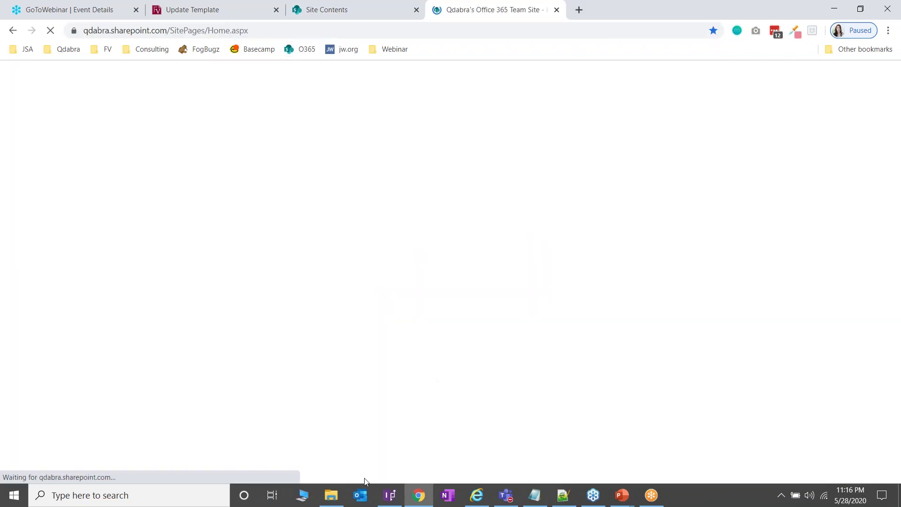
left_click(330, 495)
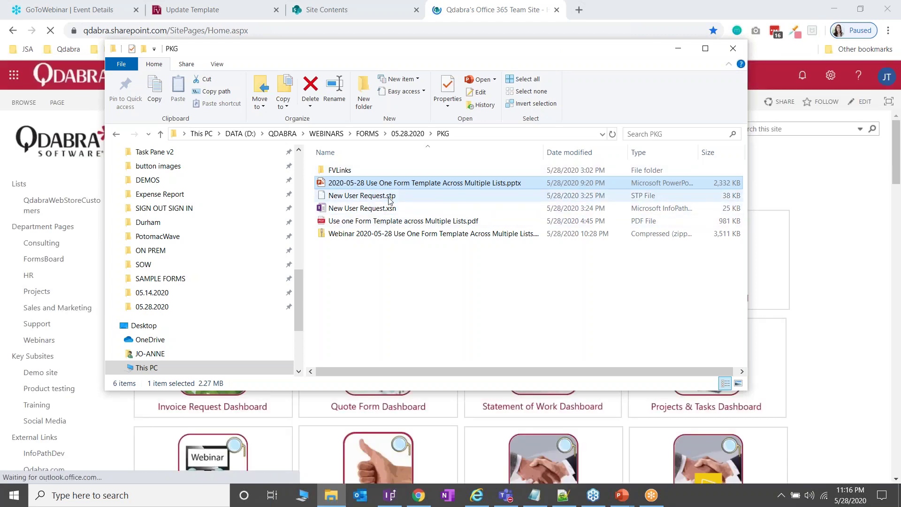
left_click(360, 198)
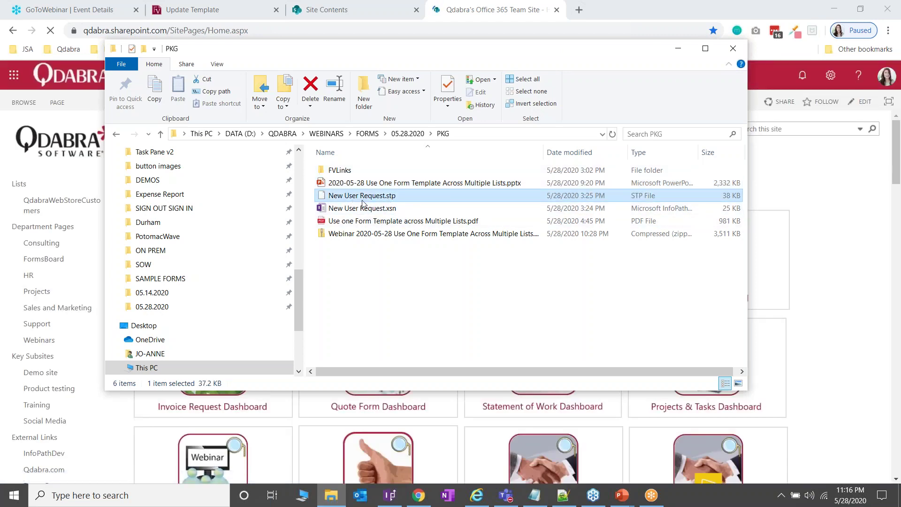
left_click(679, 51)
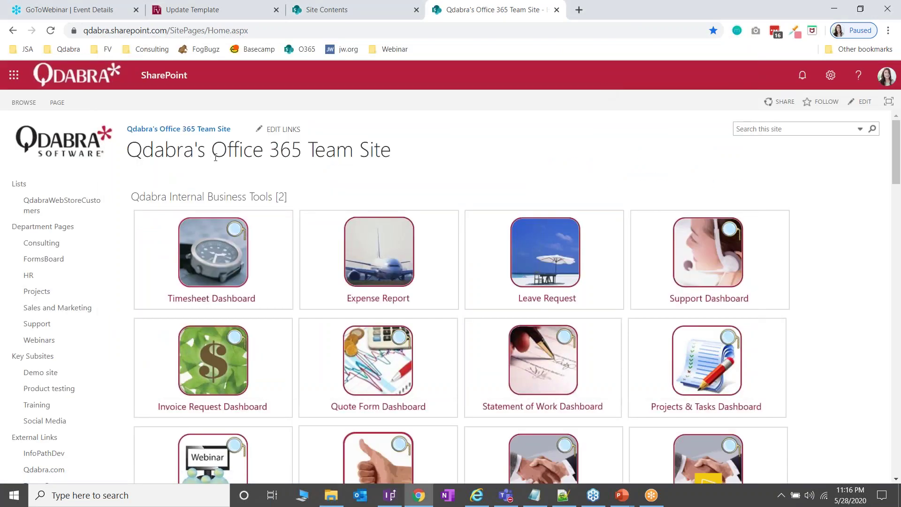
left_click(834, 76)
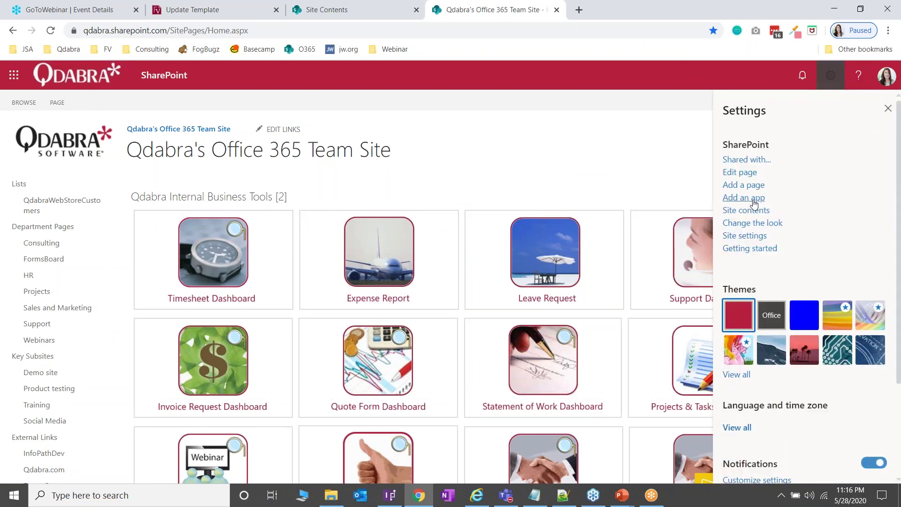
left_click(750, 236)
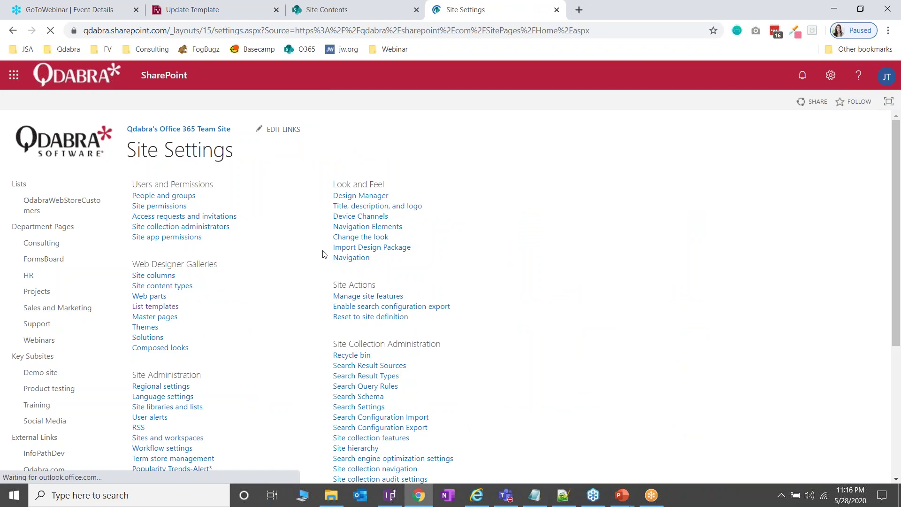
Step: Open the List Template Gallery, cancel the template upload, and sort by Modified descending
left_click(168, 308)
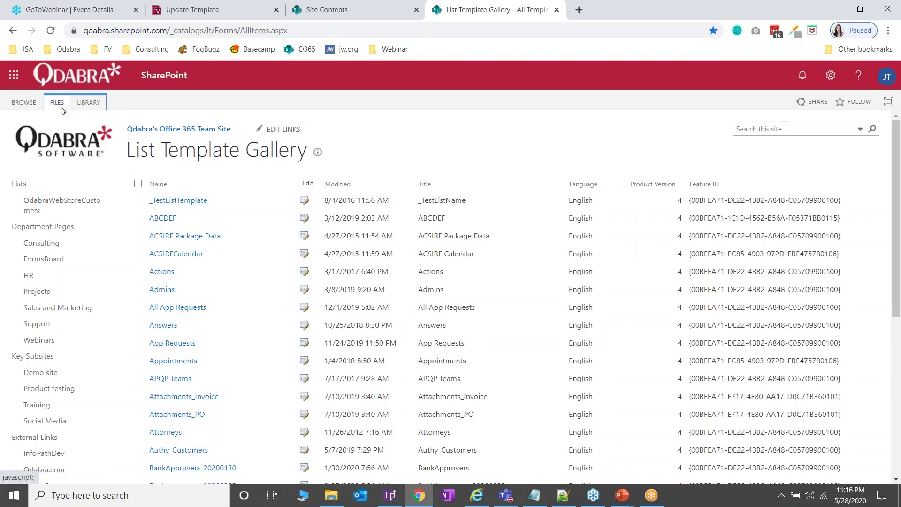
left_click(60, 106)
left_click(56, 130)
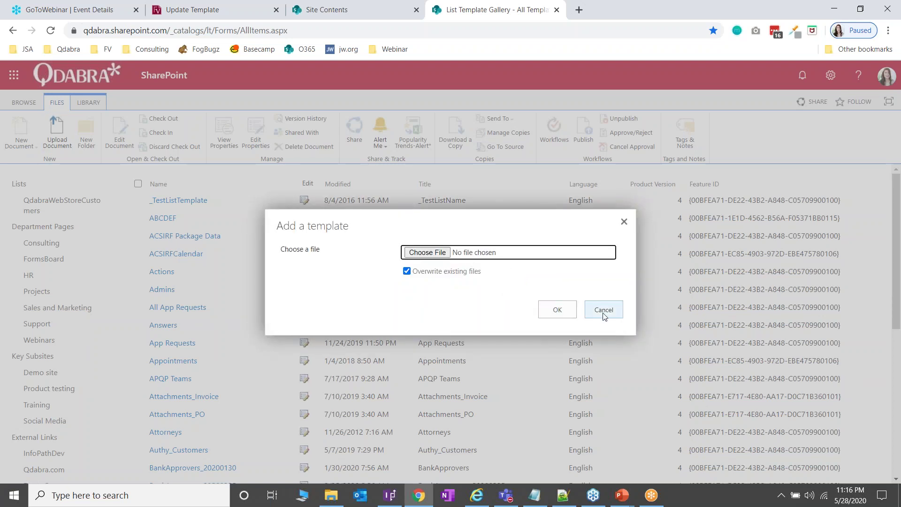
left_click(624, 222)
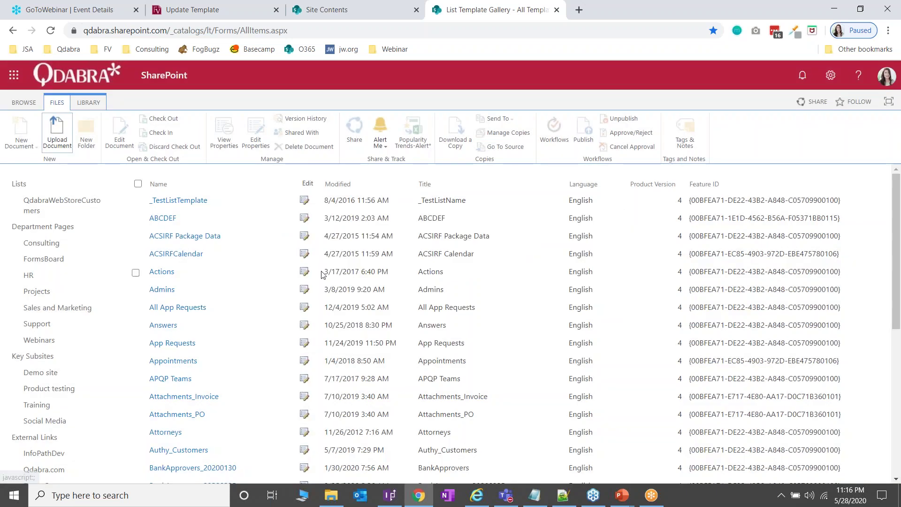
left_click(409, 188)
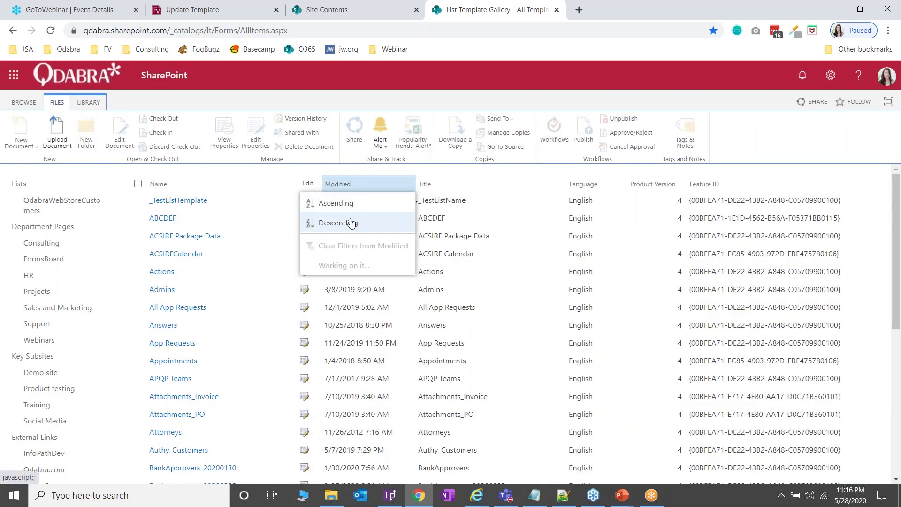
left_click(335, 225)
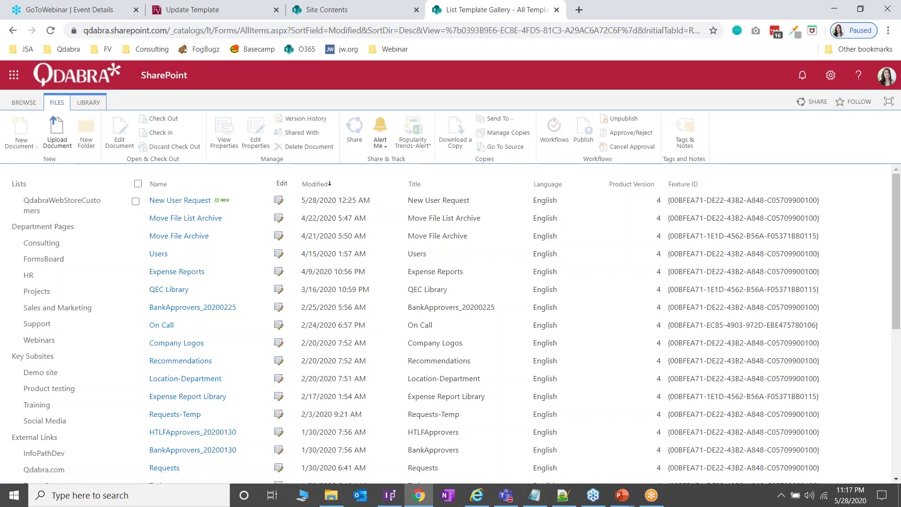
Step: From Site Contents, add a new app and search the apps for 'New User Request'
left_click(356, 6)
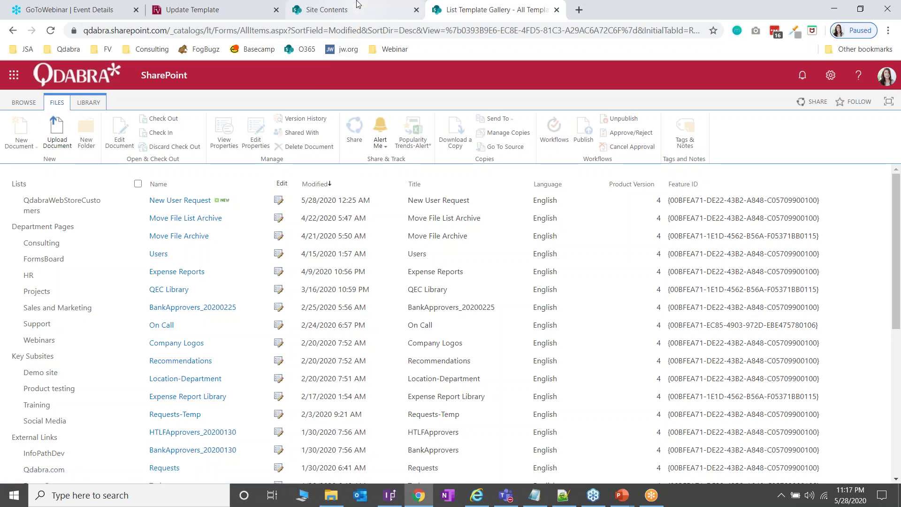
left_click(174, 166)
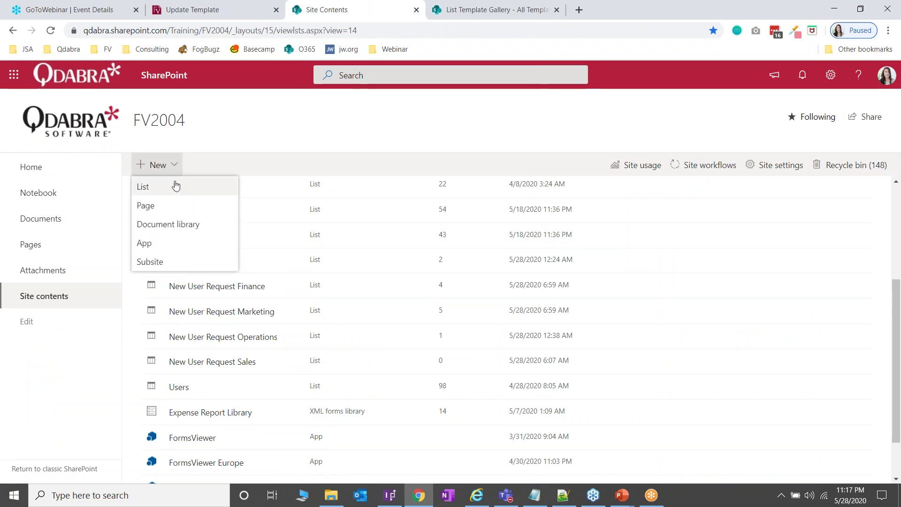
left_click(189, 247)
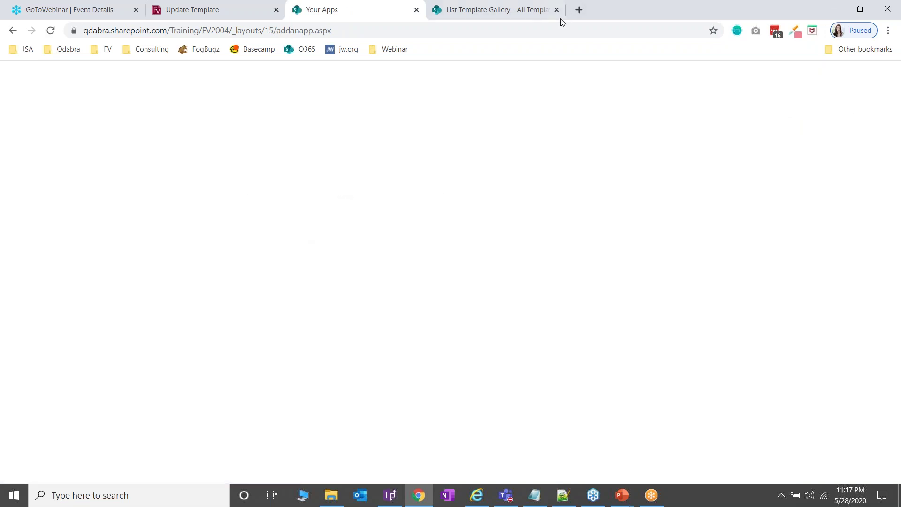
left_click(557, 9)
left_click(184, 215)
type("New User Req")
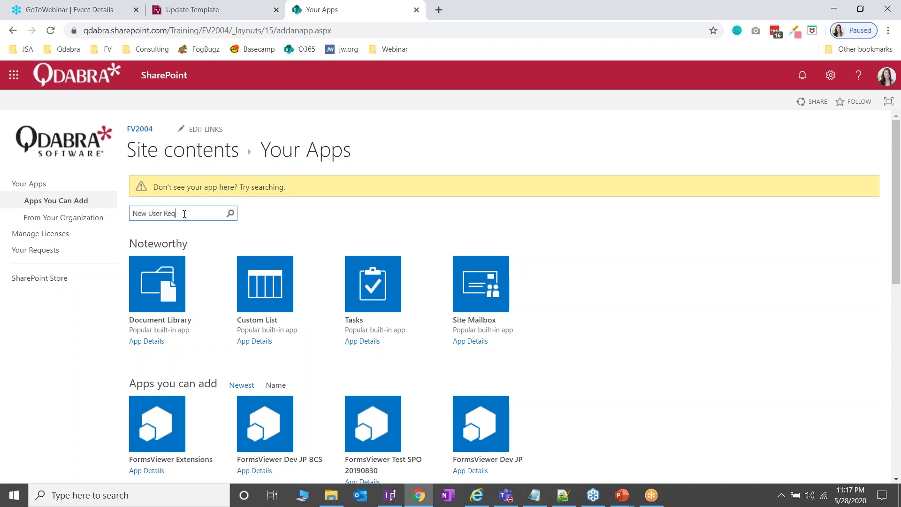
type("uest")
key("Return")
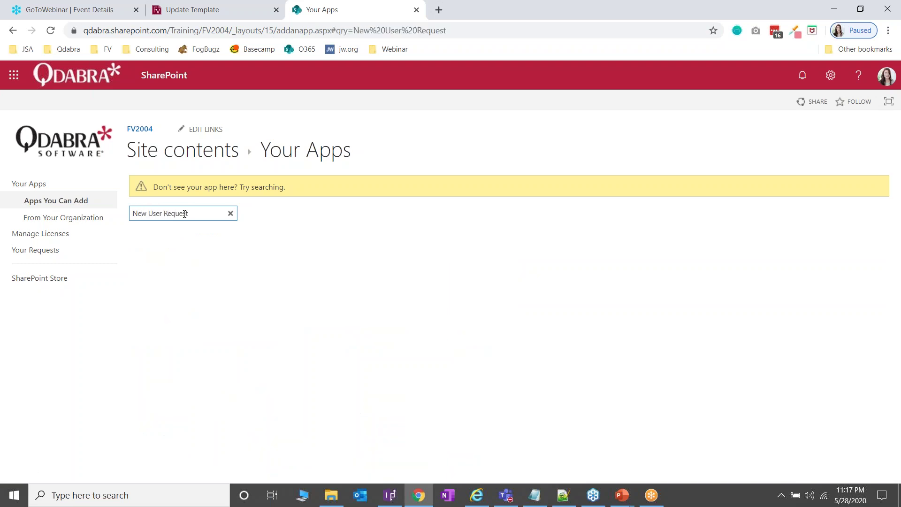
Step: Create a list from the New User Request template named New User Request HR
left_click(174, 271)
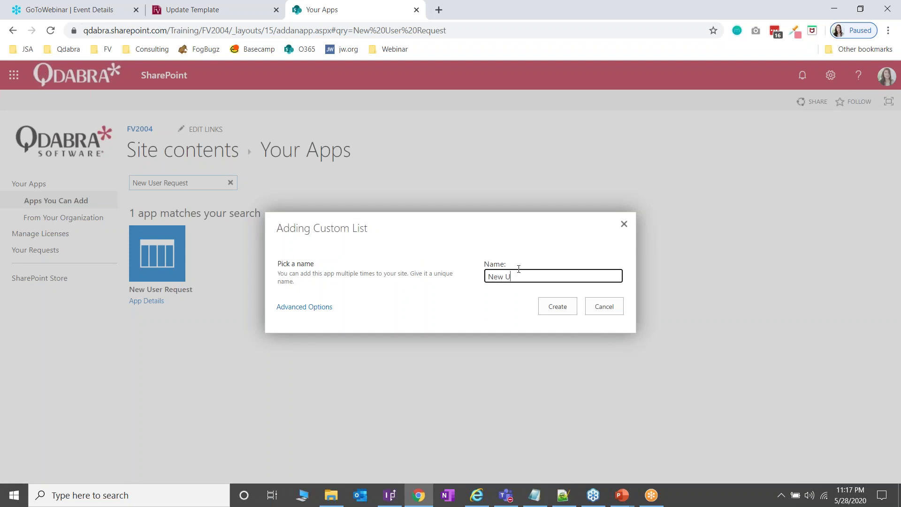
type("Equ")
left_click(557, 307)
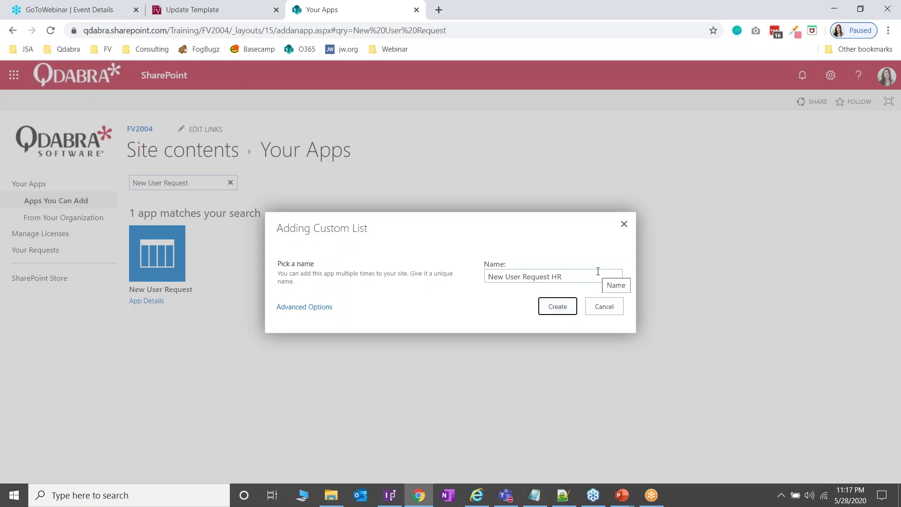
left_click(560, 312)
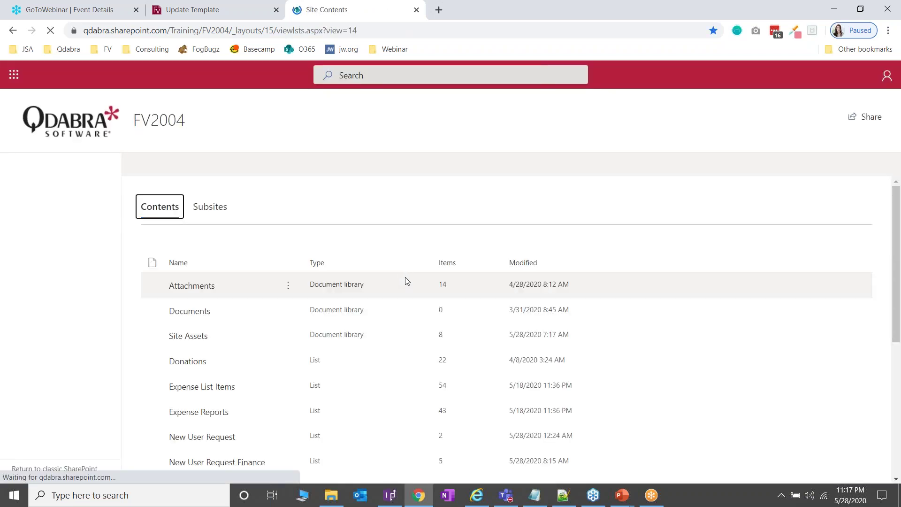
Step: Open the empty New User Request HR list, select its web address, and move to Internet Explorer
scroll(262, 346, "down", 4)
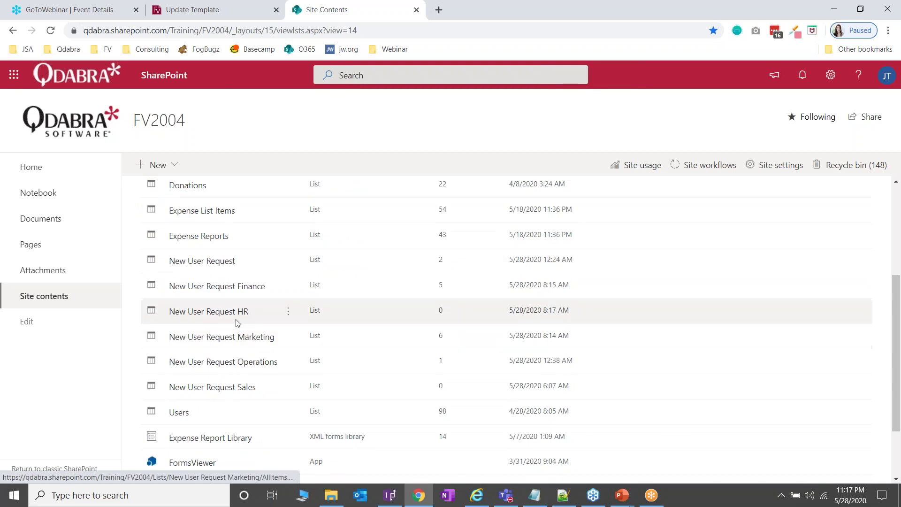
left_click(387, 312)
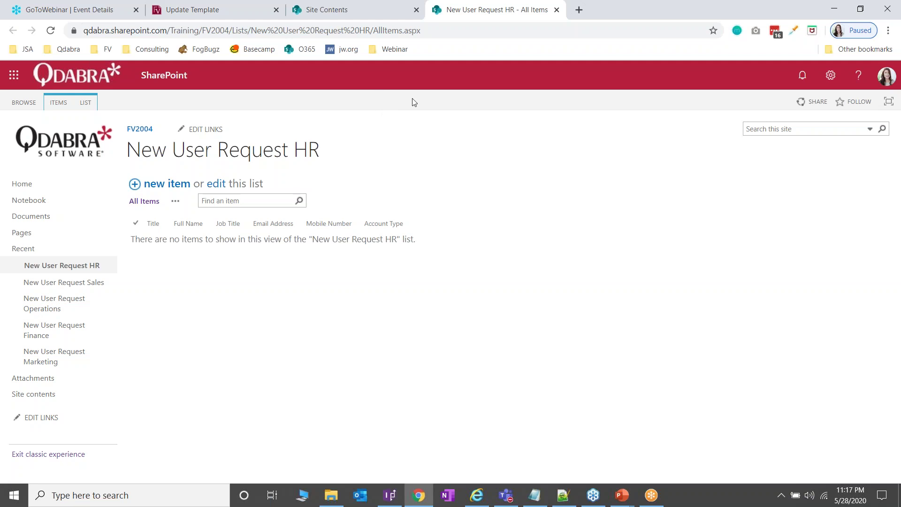
left_click(465, 30)
left_click(465, 30)
left_click_drag(465, 30, 83, 30)
key("ctrl+c")
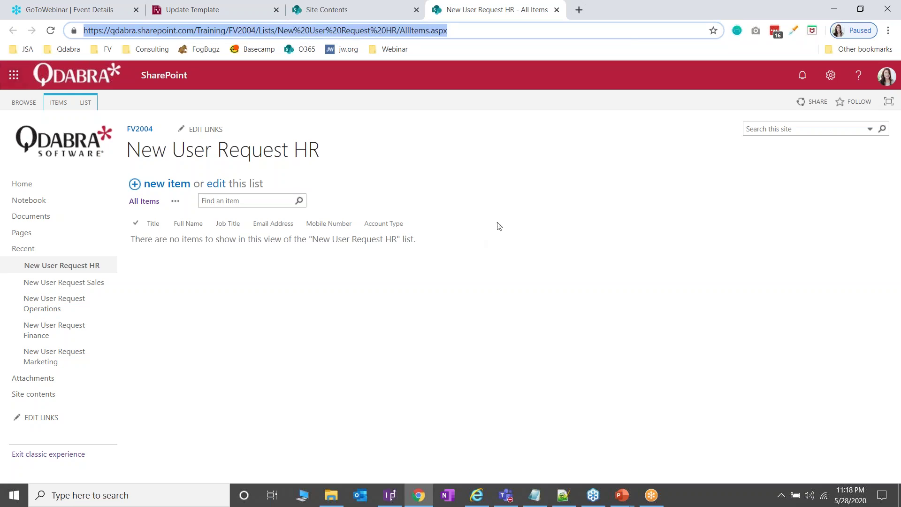
left_click(484, 502)
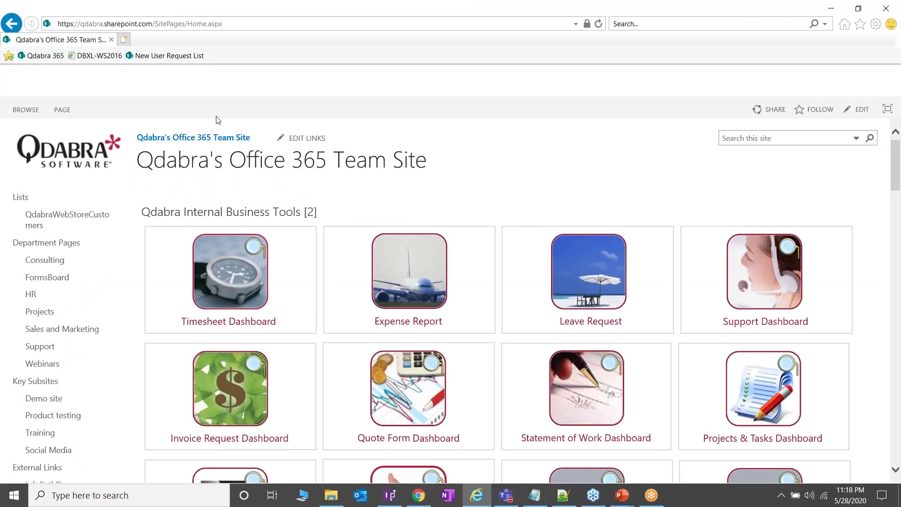
Step: Load the New User Request HR list address in Internet Explorer and show its LIST ribbon
left_click(163, 24)
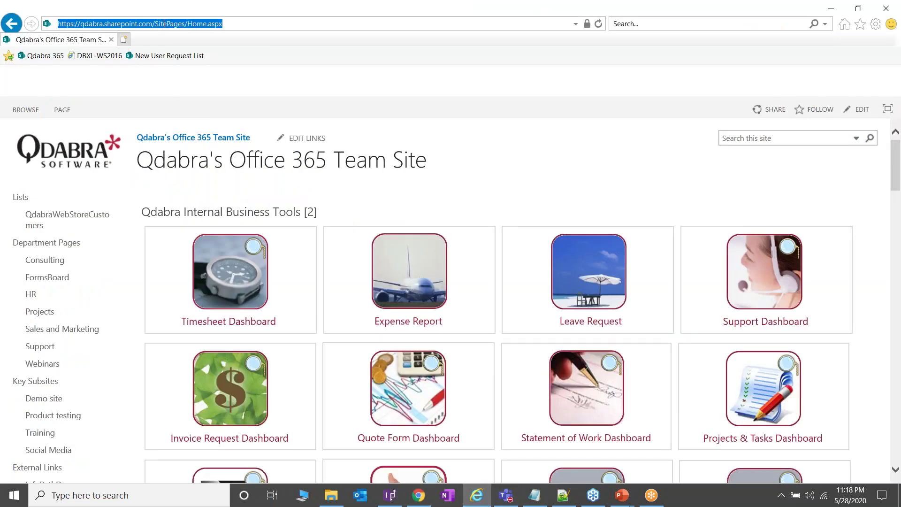
key("Return")
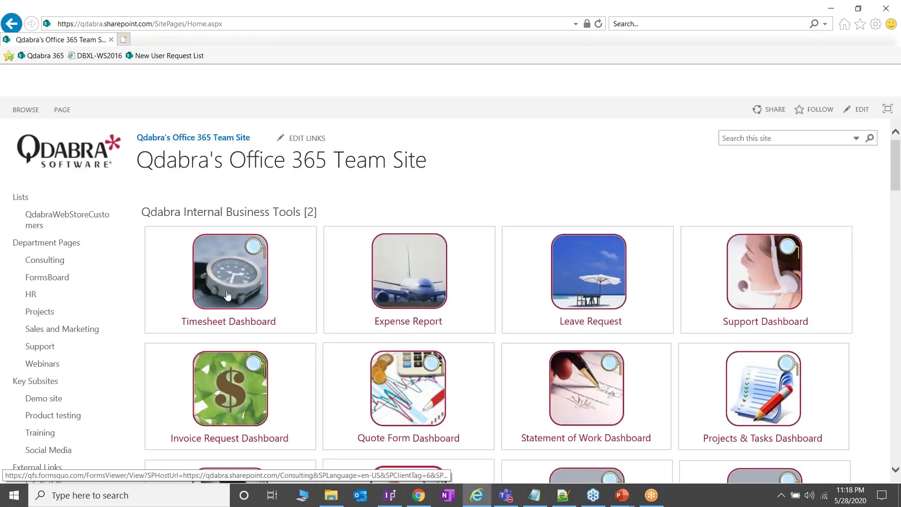
left_click(234, 25)
key("ctrl+v")
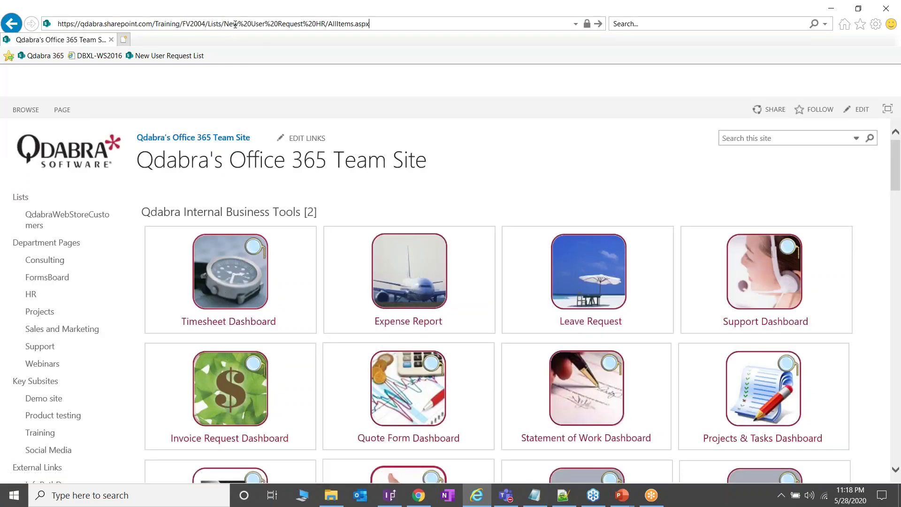
key("Return")
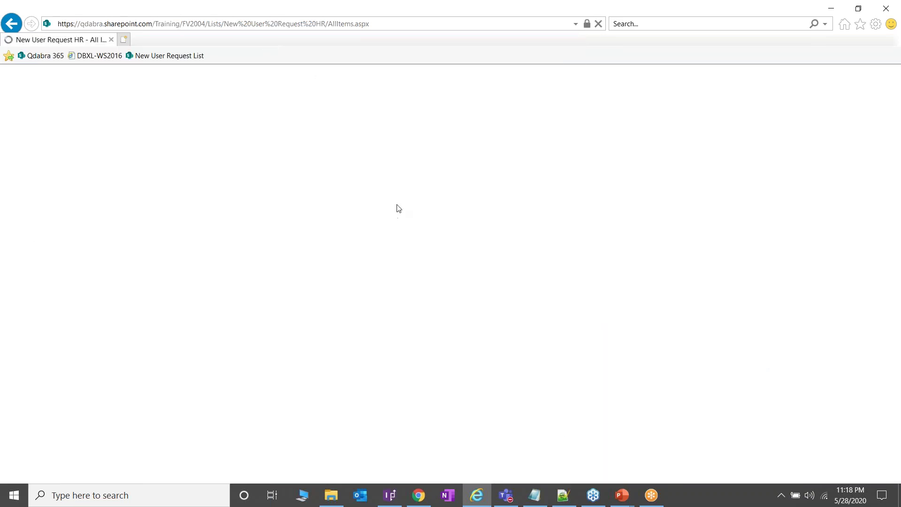
left_click(92, 112)
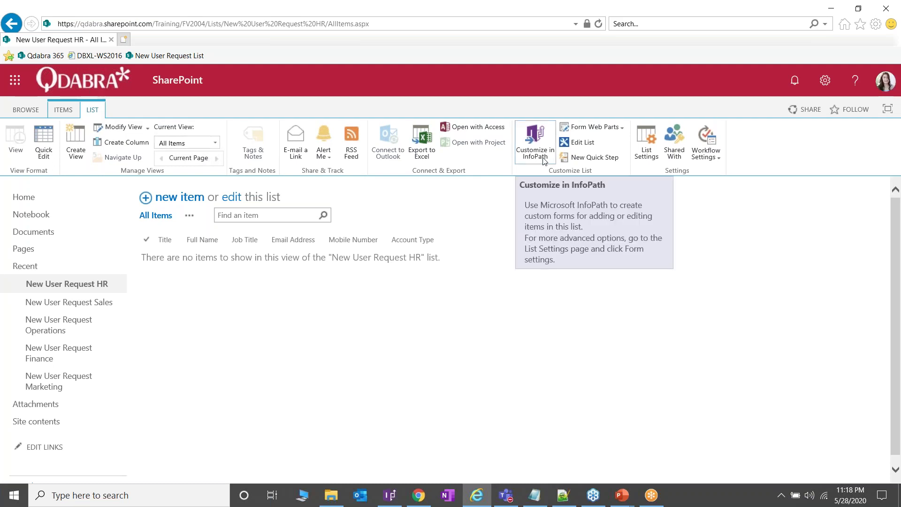
Step: Try Customize Form in InfoPath from Chrome, dismiss the IE-only alert, and return to Internet Explorer
left_click(419, 495)
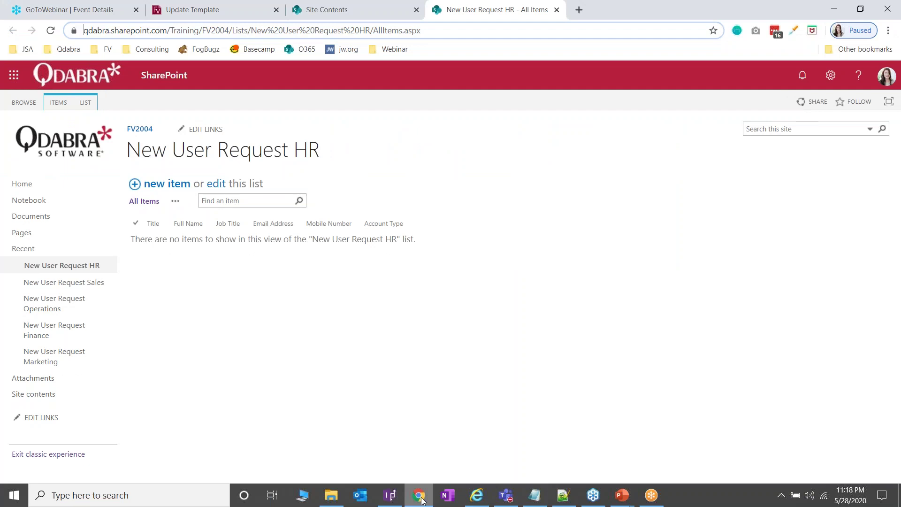
left_click(86, 103)
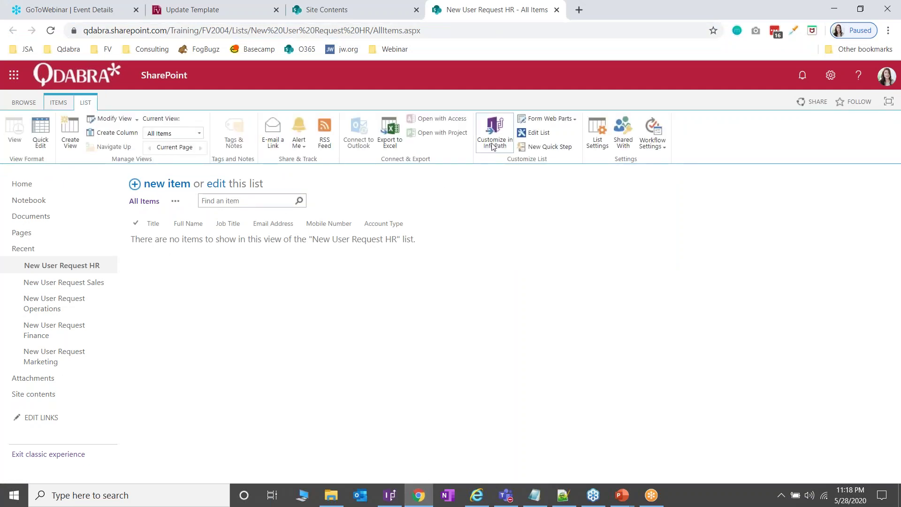
left_click(496, 142)
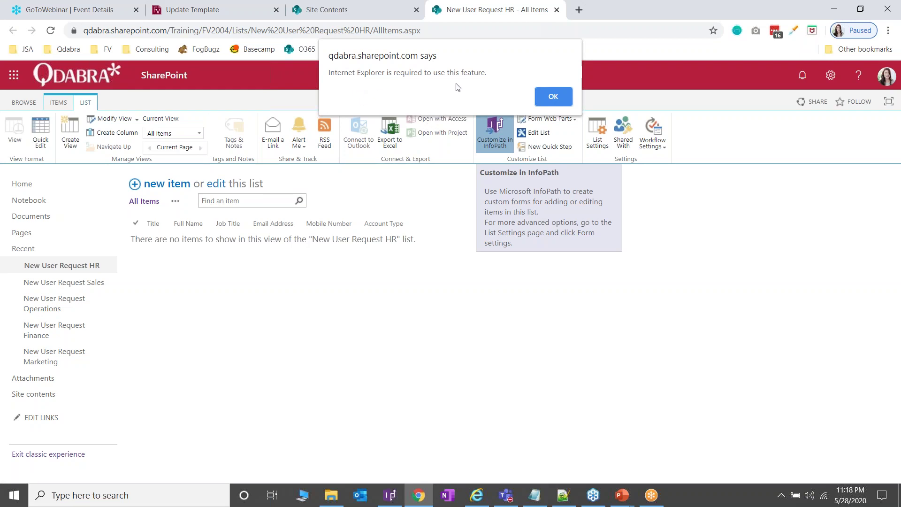
left_click(552, 100)
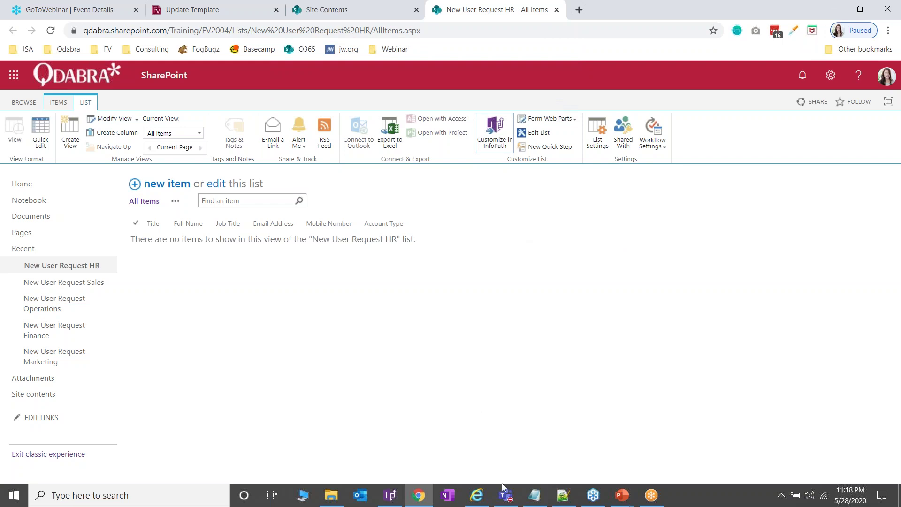
left_click(488, 483)
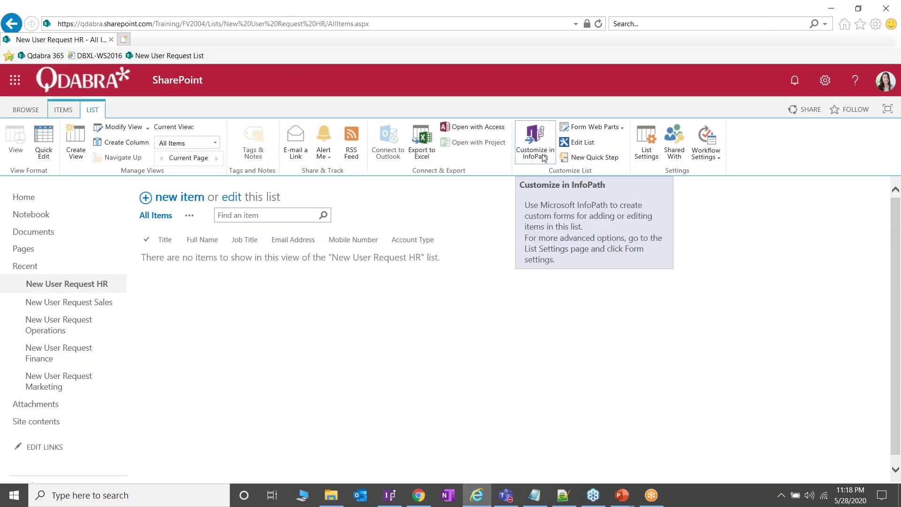
Step: Close the previously open list form design without publishing it
left_click(391, 501)
left_click(893, 7)
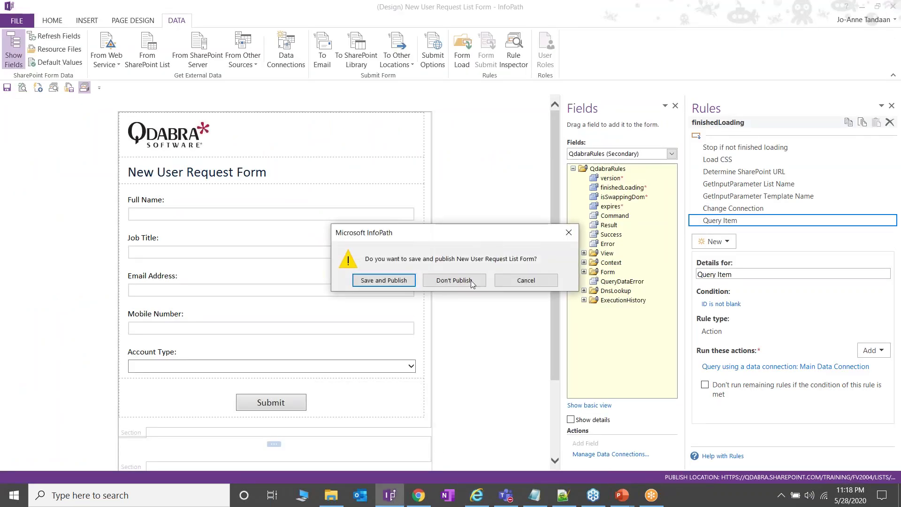
left_click(472, 281)
Step: Open the New User Request HR list form for design, allowing the security prompts
left_click(543, 158)
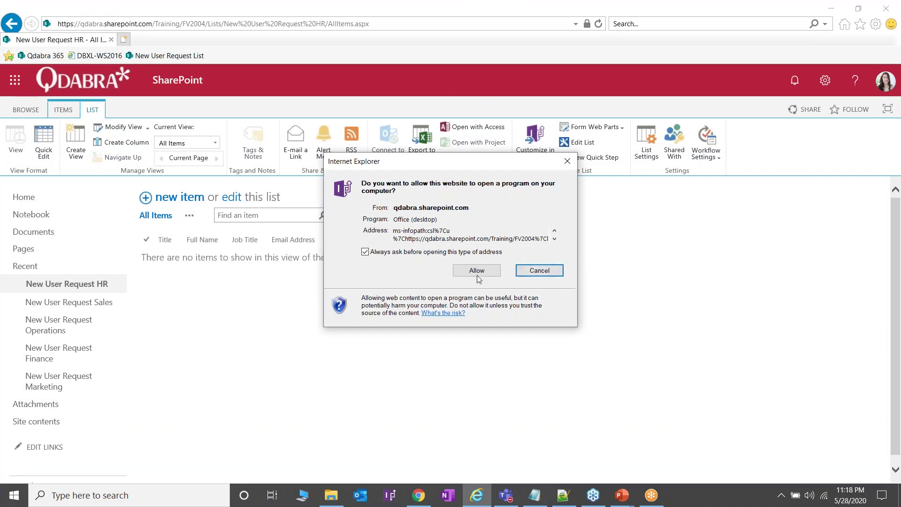
left_click(478, 274)
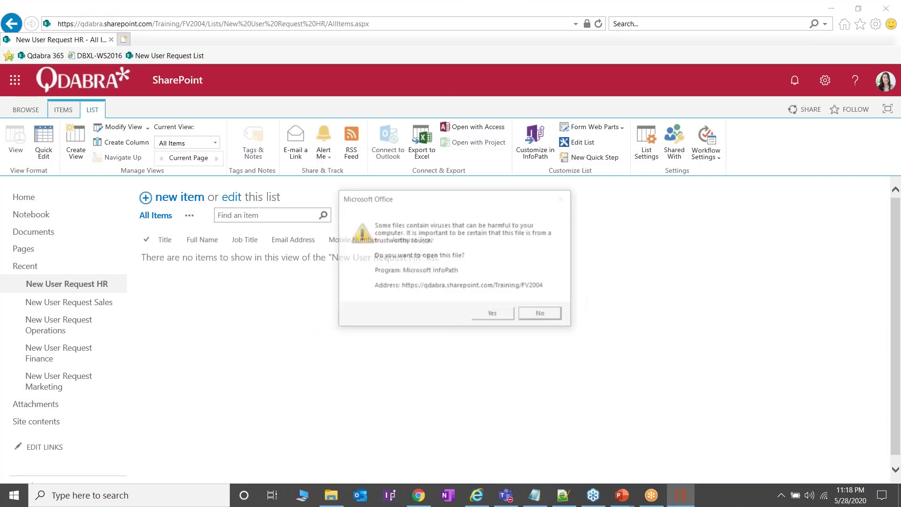
left_click(499, 317)
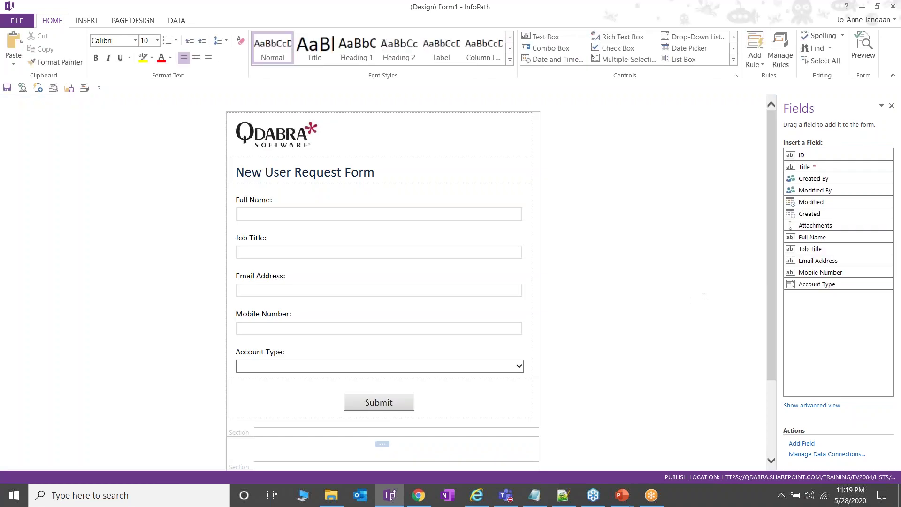
Step: Show the form rules in advanced view with the QdabraRules (Secondary) fields listed
left_click(789, 54)
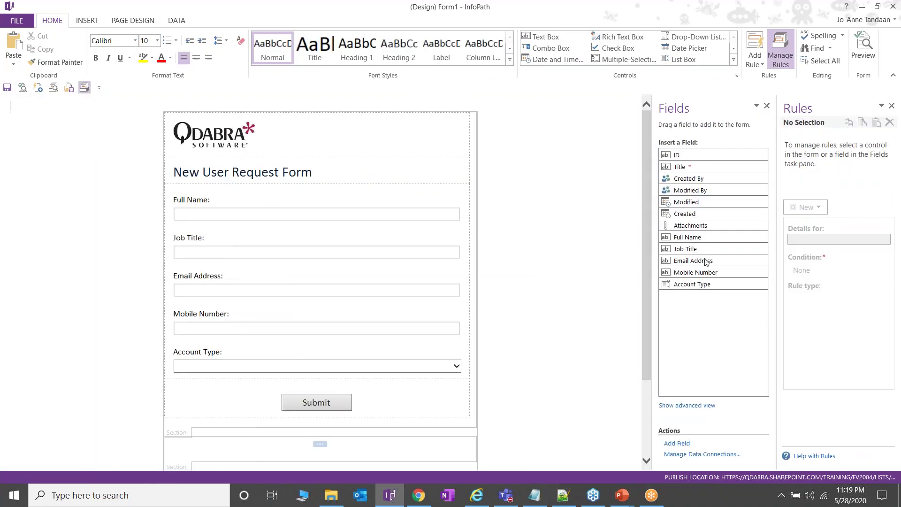
left_click(700, 406)
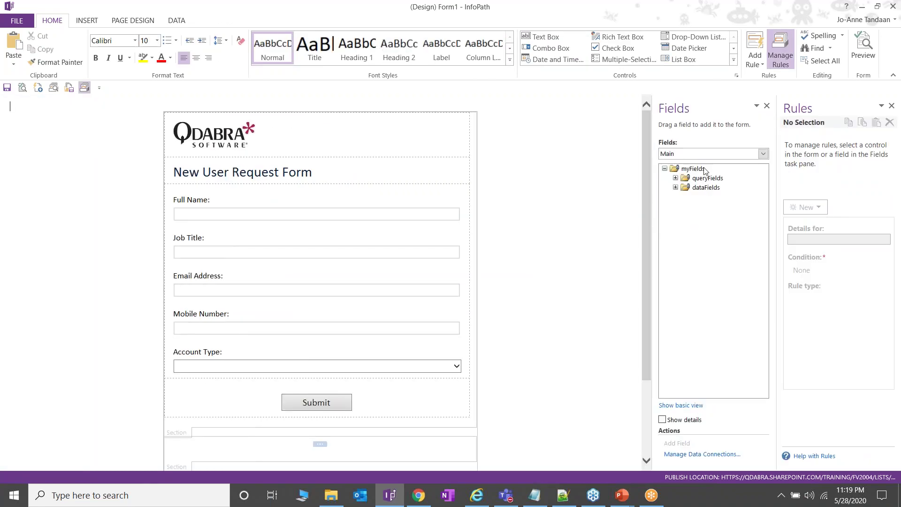
left_click(705, 154)
left_click(704, 181)
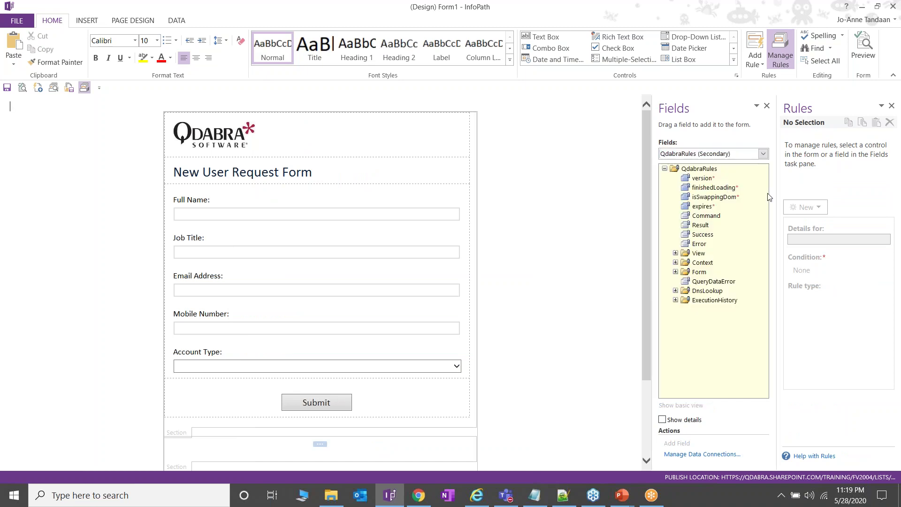
Step: View finishedLoading's Determine SharePoint URL rule, which sets Command to GetInputParameter /key=SPHostUrl
left_click_drag(780, 195, 647, 203)
left_click(603, 188)
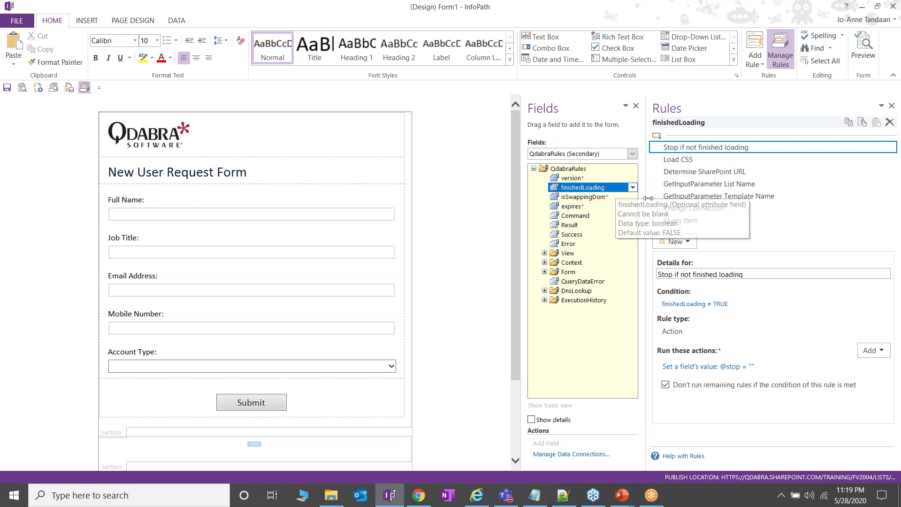
left_click_drag(647, 199, 577, 188)
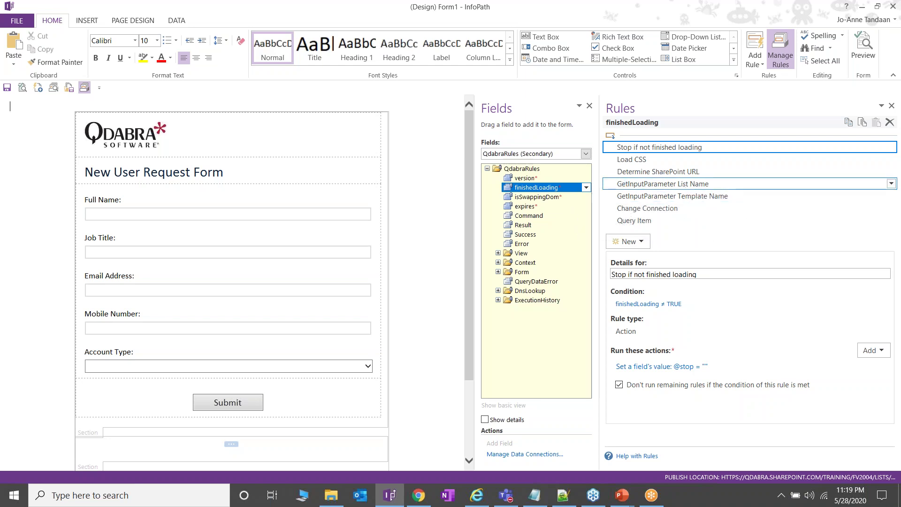
left_click(718, 173)
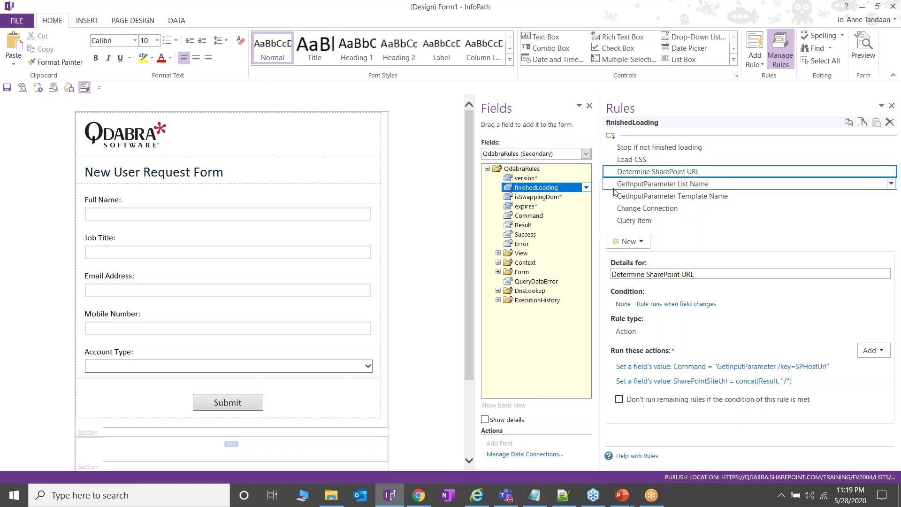
left_click_drag(599, 197, 544, 197)
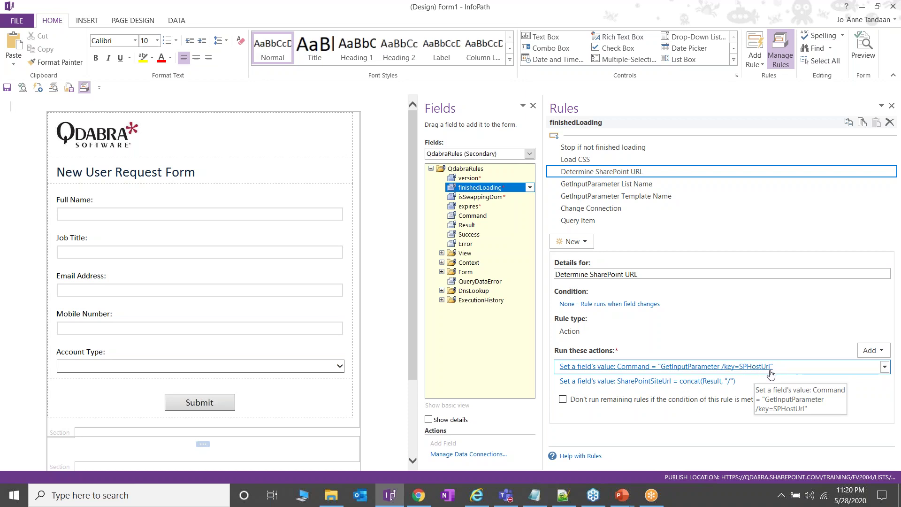
left_click(710, 385)
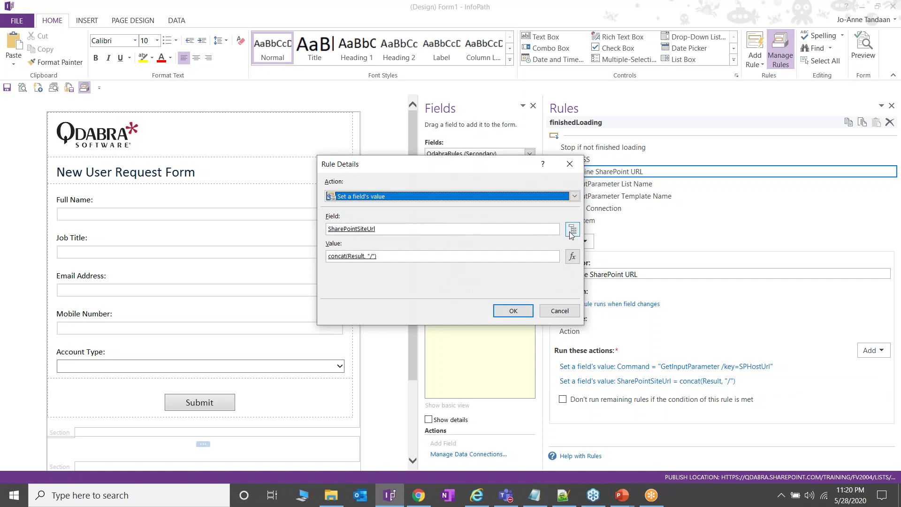
left_click(573, 230)
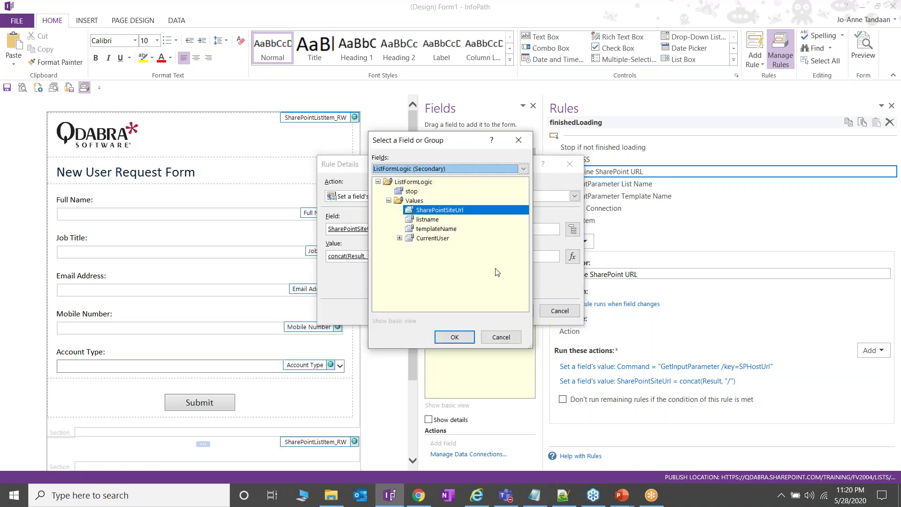
left_click(501, 337)
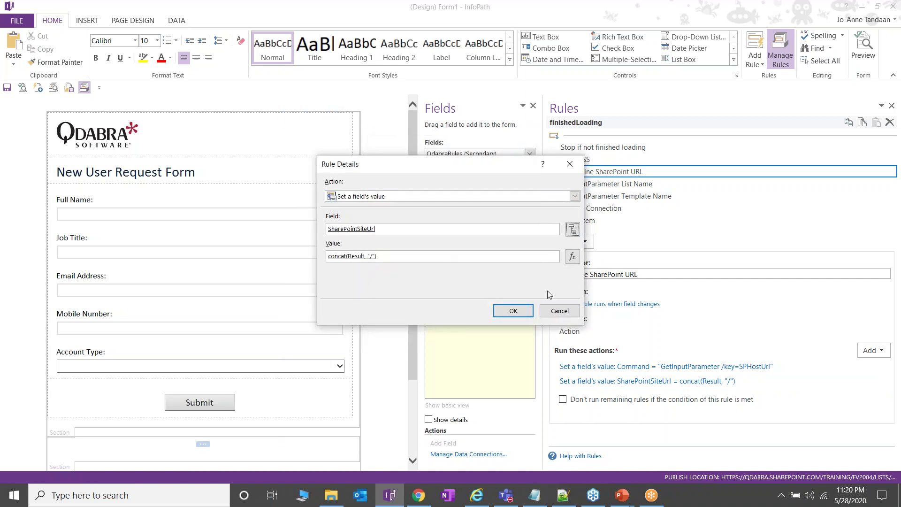
left_click(559, 311)
left_click(607, 183)
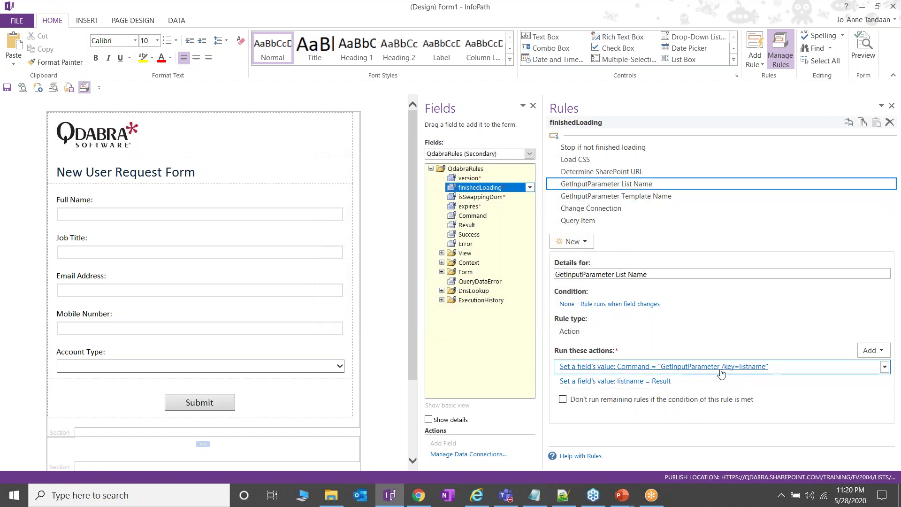
left_click(695, 381)
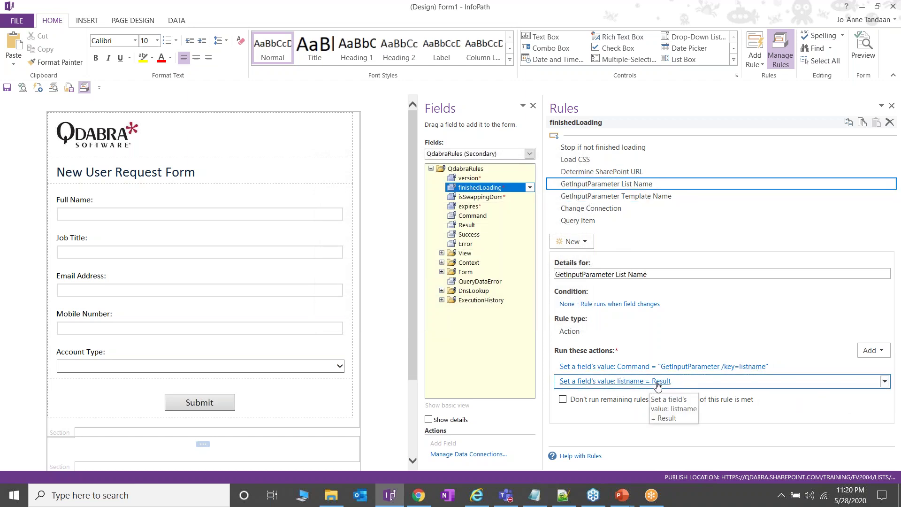
left_click(672, 197)
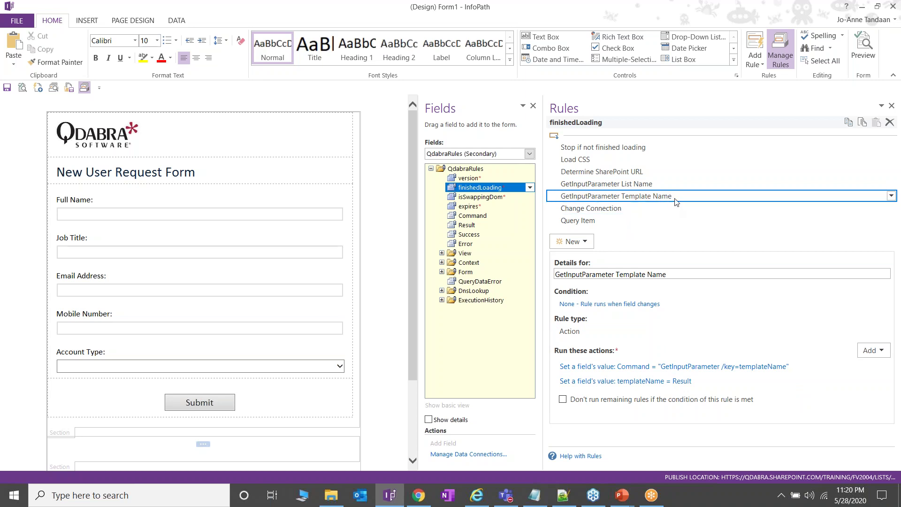
left_click(674, 209)
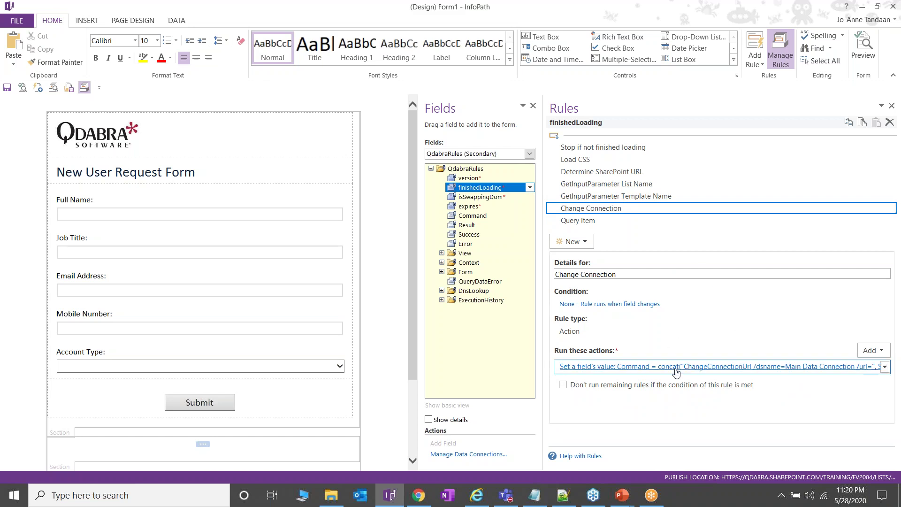
left_click(651, 366)
left_click(575, 257)
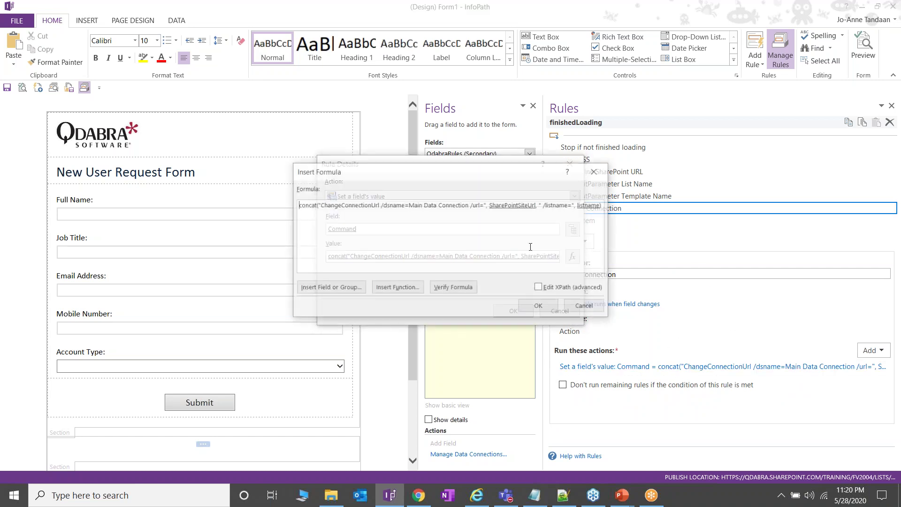
double_click(517, 206)
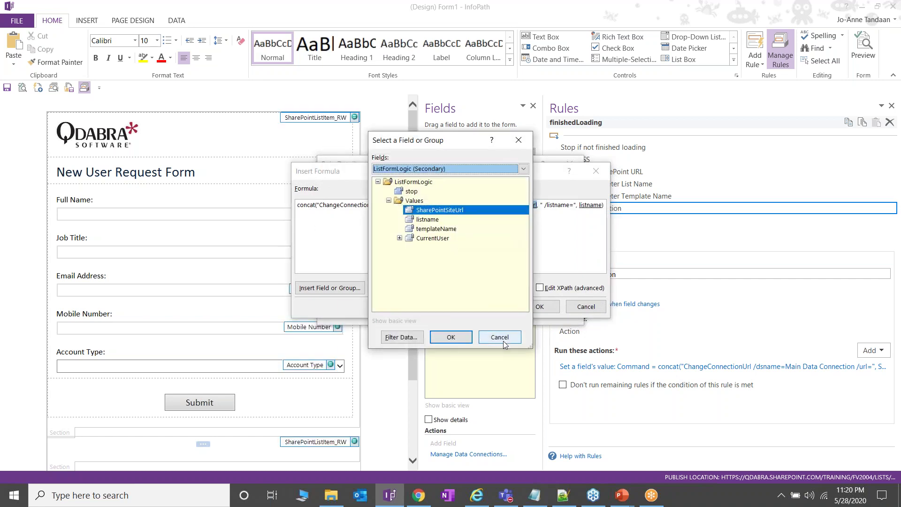
left_click(518, 339)
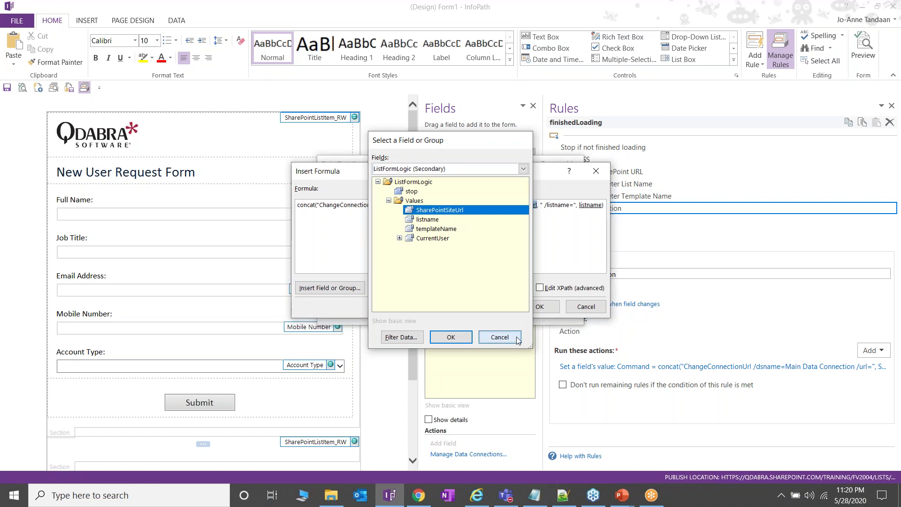
left_click(586, 307)
left_click(558, 309)
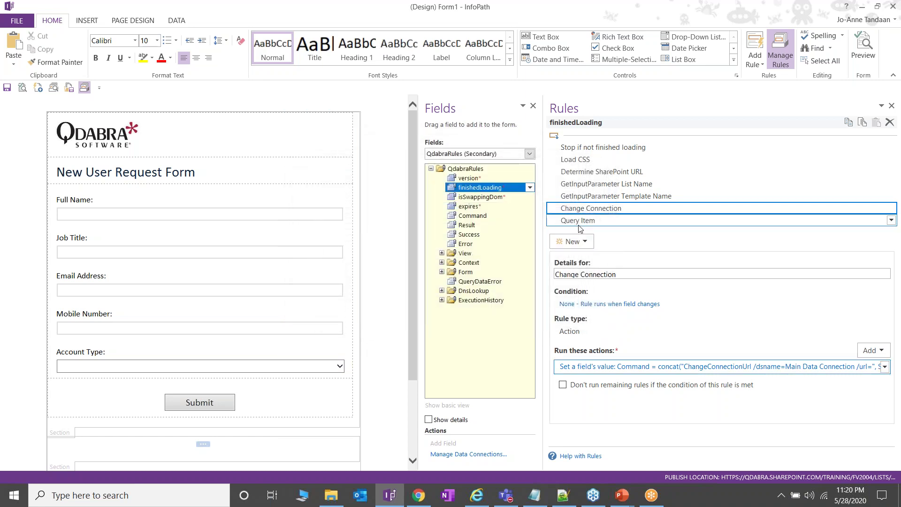
left_click(579, 224)
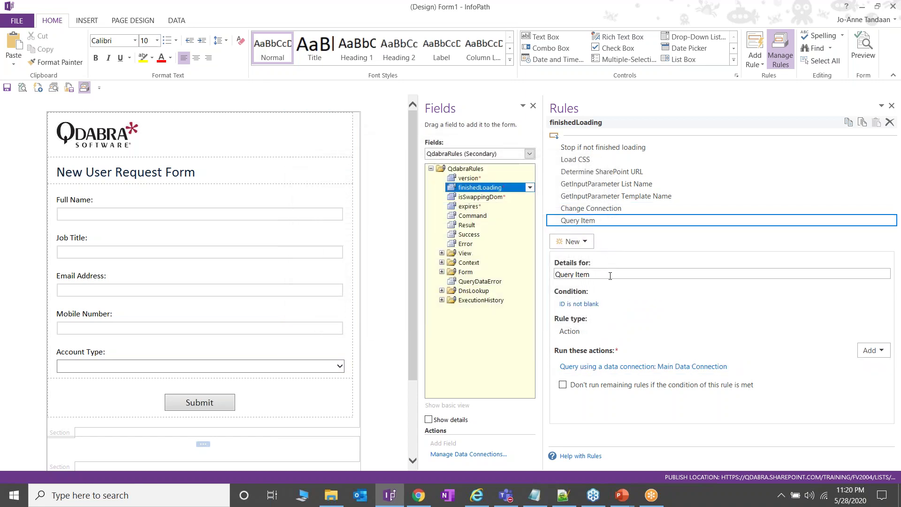
left_click(591, 306)
left_click(369, 245)
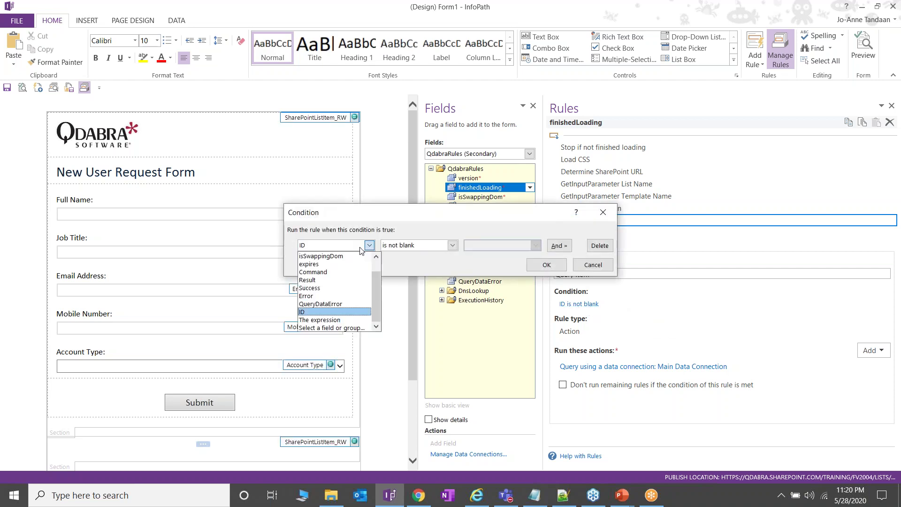
left_click(331, 327)
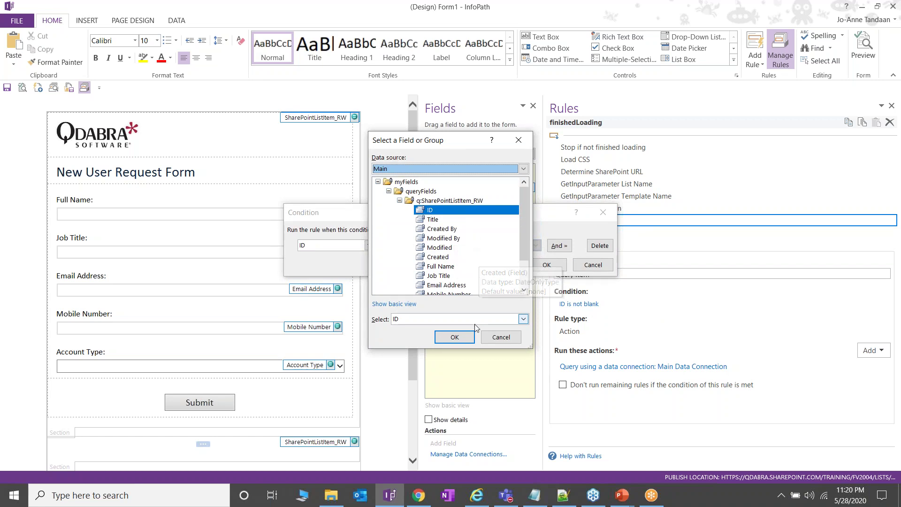
left_click(471, 338)
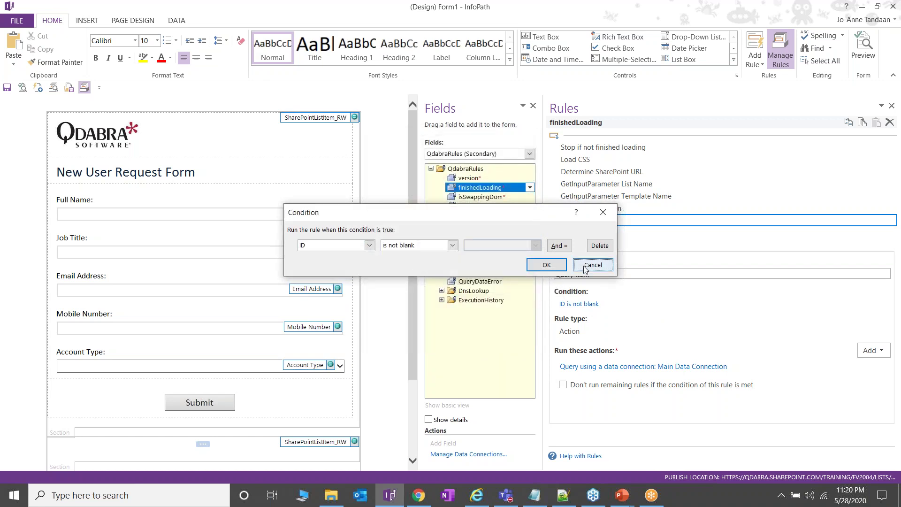
left_click(605, 266)
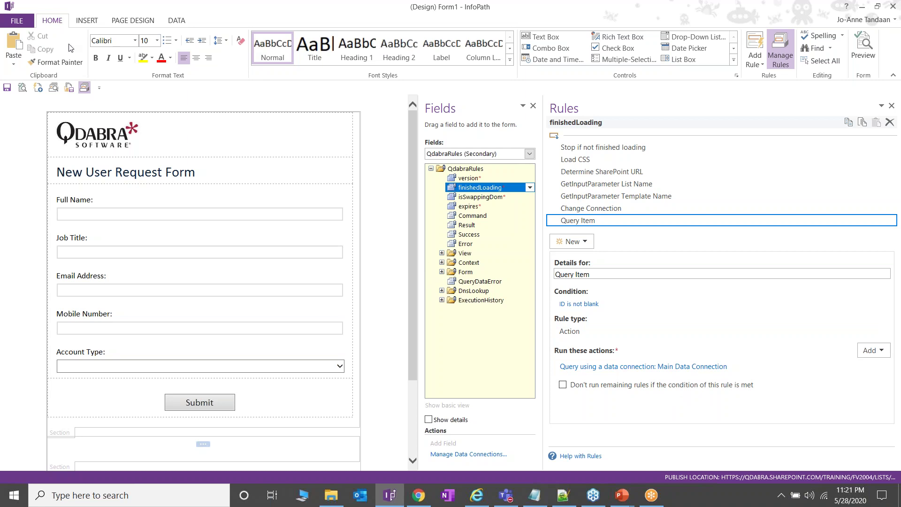
Step: Save the form design over New User Request List Form.xsn in 05.28.2020\DEMO
left_click(21, 21)
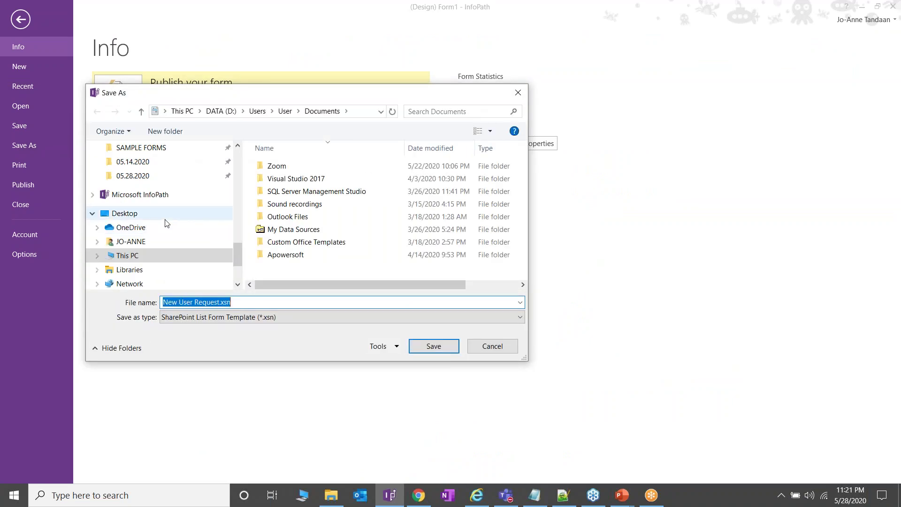
scroll(161, 221, "up", 1)
left_click(136, 232)
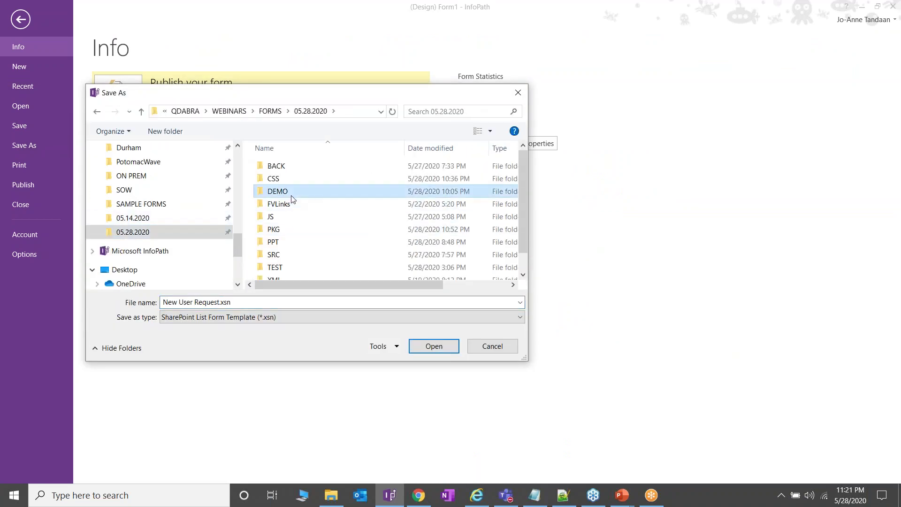
double_click(292, 193)
left_click(319, 166)
left_click(450, 352)
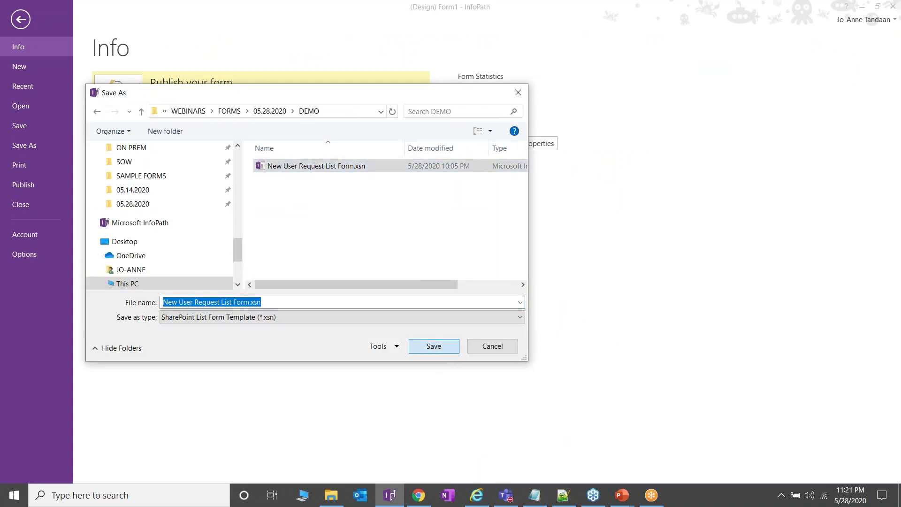
left_click(428, 270)
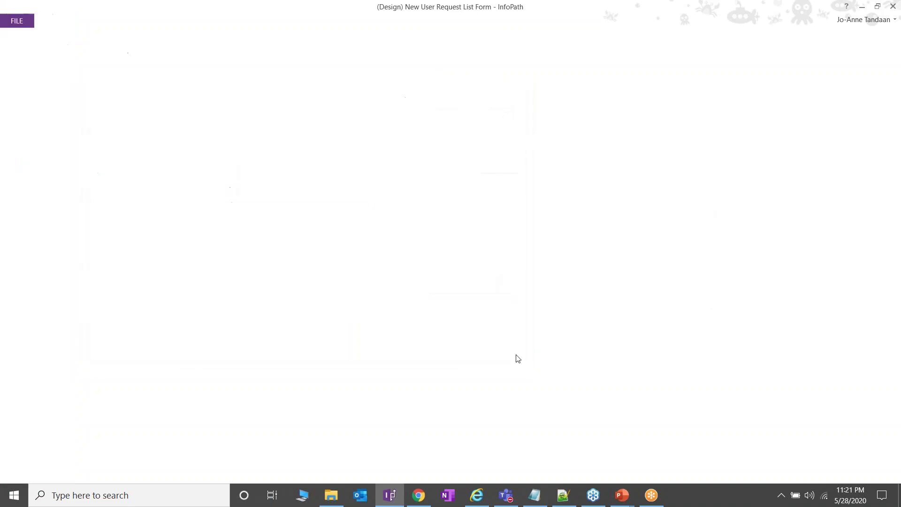
key("alt+Tab")
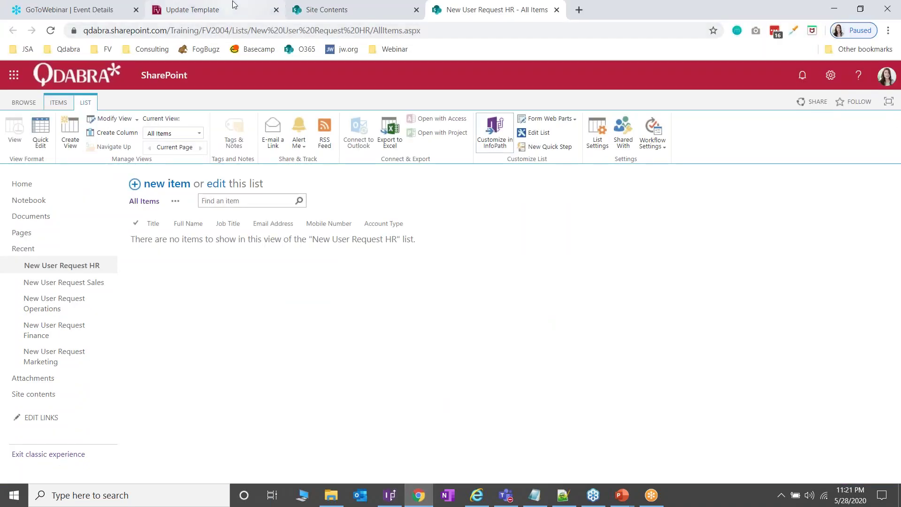
Step: Update the FormsViewer template with New User Request List Form.xsn from the DEMO folder
left_click(235, 8)
left_click(331, 495)
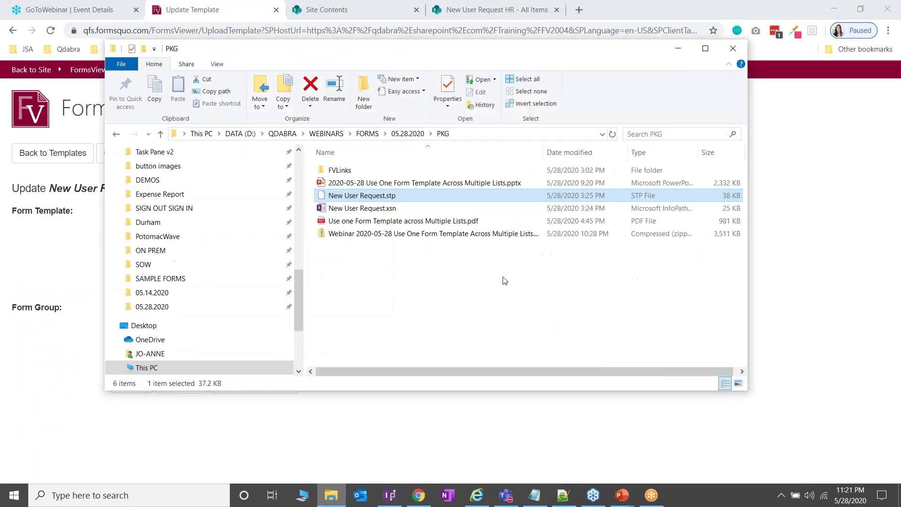
left_click_drag(551, 60, 675, 86)
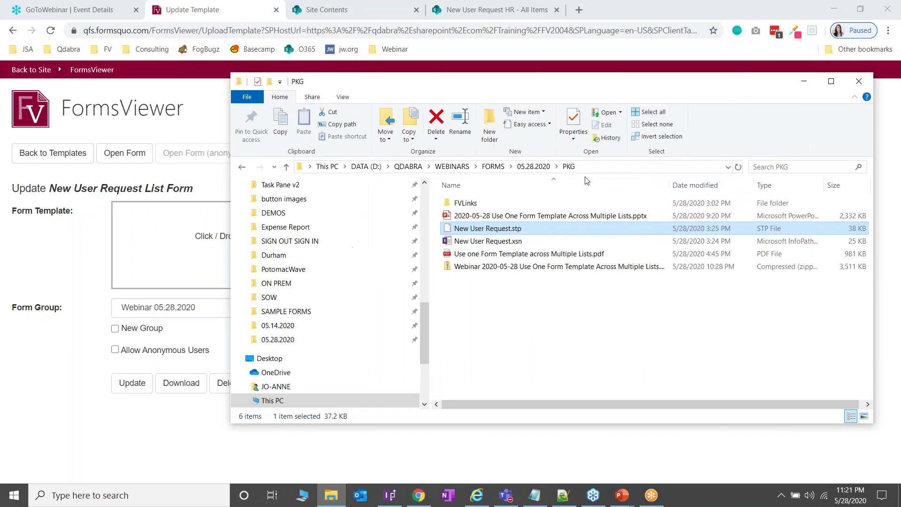
left_click(534, 166)
left_click(465, 229)
double_click(465, 228)
left_click(514, 203)
left_click_drag(507, 219, 172, 237)
left_click(132, 421)
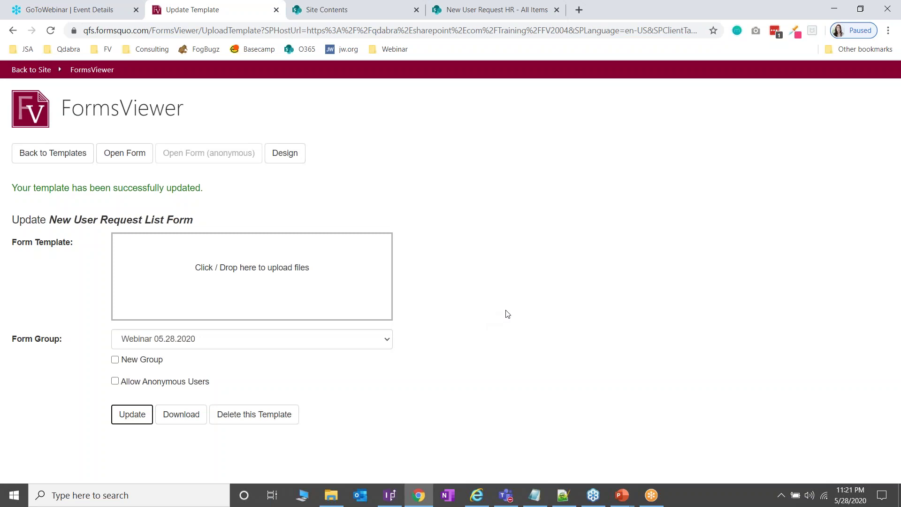
left_click(331, 495)
Step: Open FVLinks.js from 05.28.2020\PKG\FVLinks in Notepad++
left_click(533, 166)
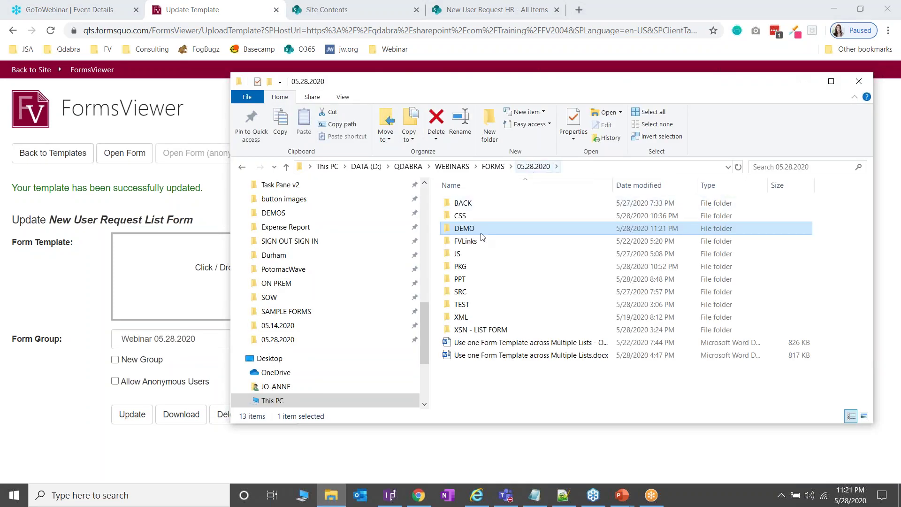
double_click(476, 267)
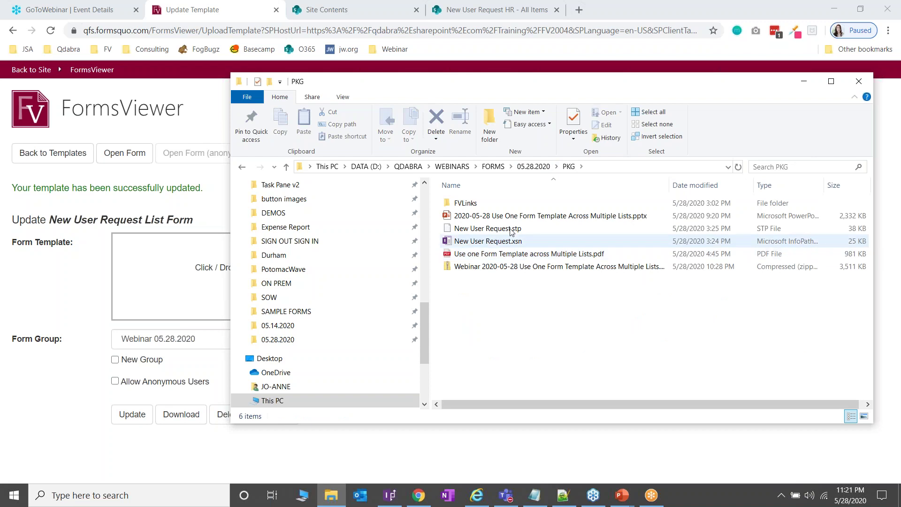
double_click(519, 208)
left_click(508, 219)
right_click(508, 219)
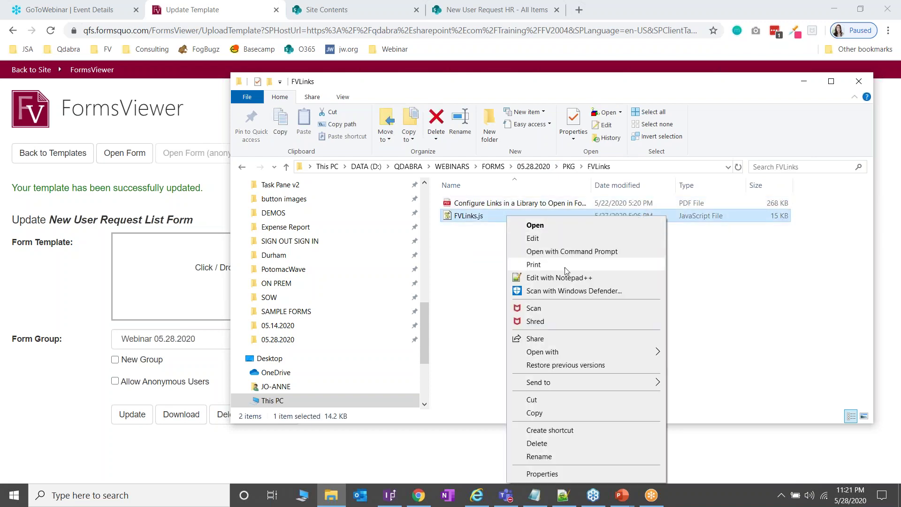
left_click(559, 278)
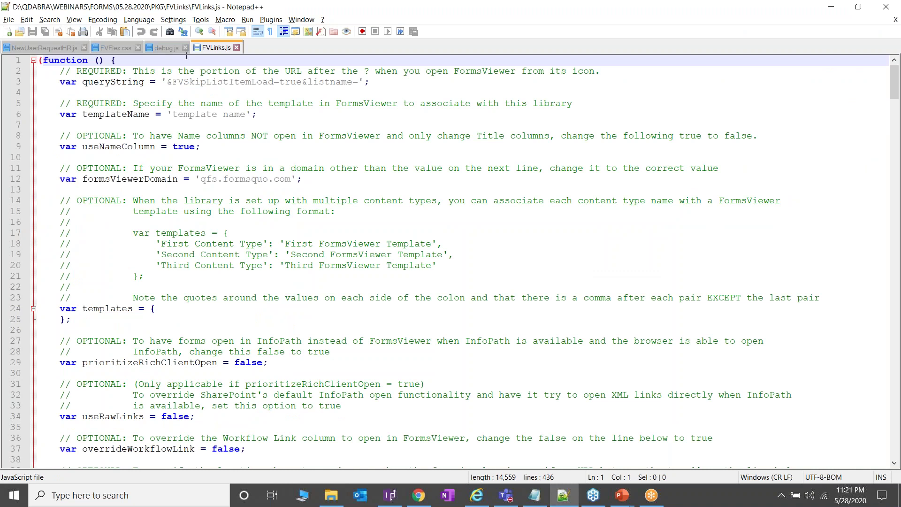
Step: Close debug.js, FVFlex.css and NewUserRequestHR.js, leaving only FVLinks.js open
left_click(185, 47)
left_click(137, 47)
left_click(86, 51)
left_click(85, 48)
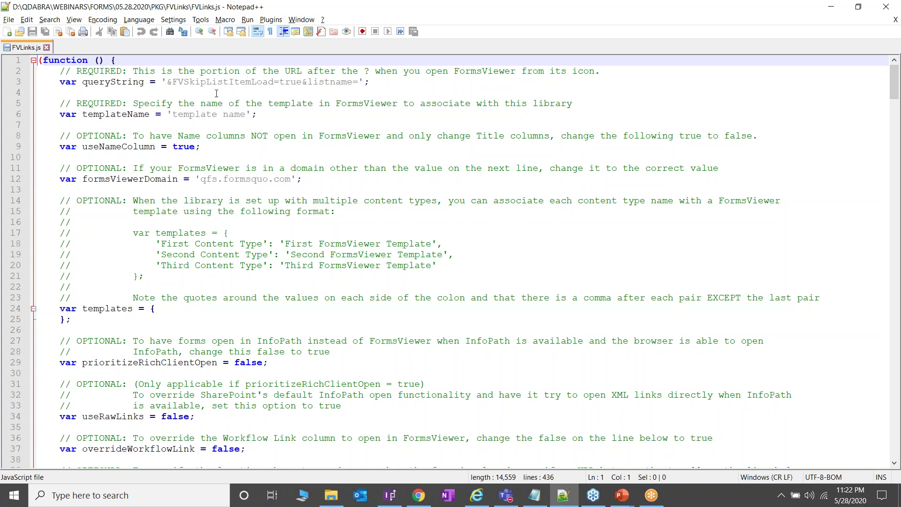
Step: Review the queryString, templateName, formsViewerDomain and isList settings in FVLinks.js
left_click(127, 82)
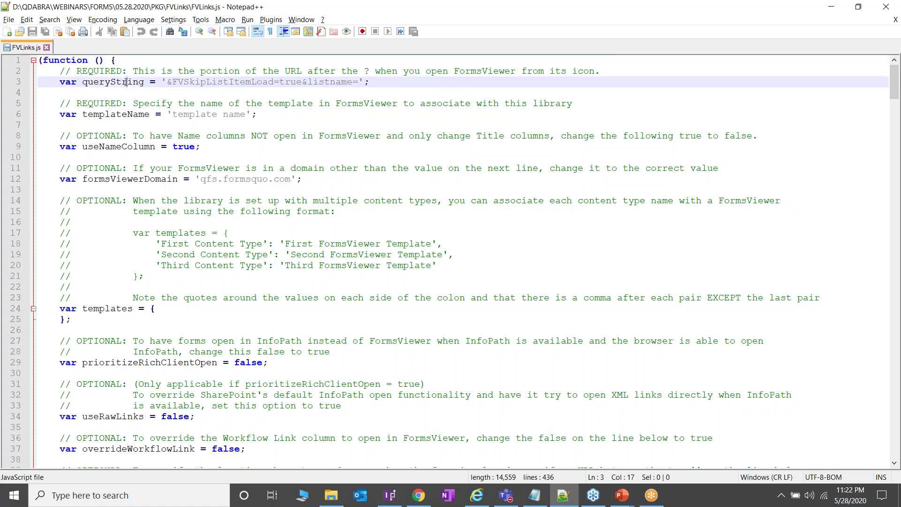
left_click(147, 114)
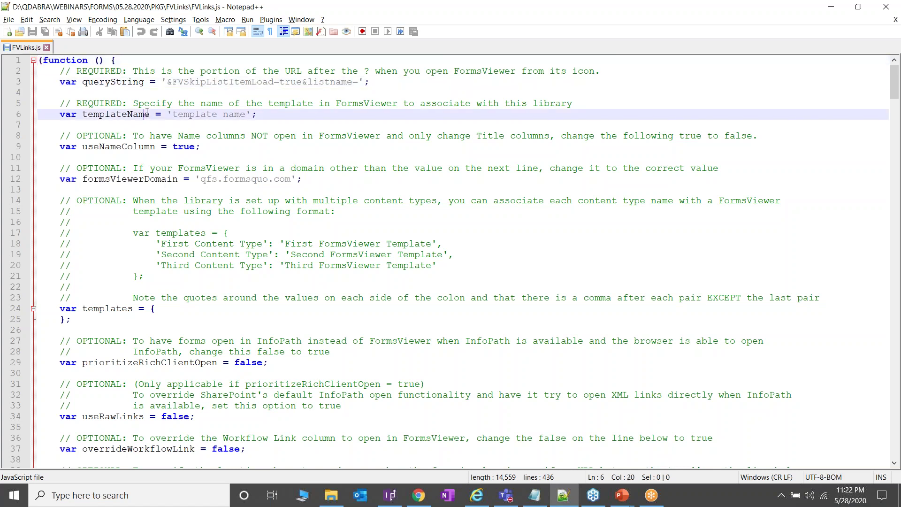
left_click(160, 179)
scroll(215, 387, "down", 4)
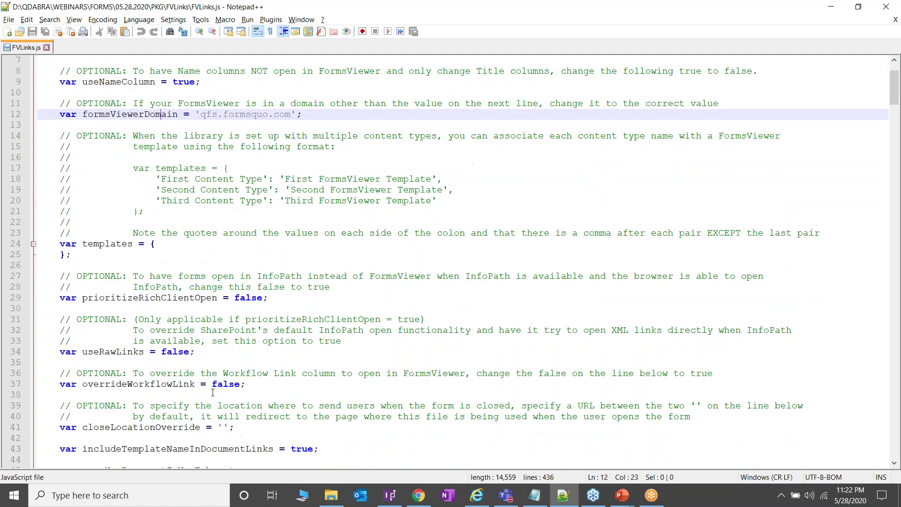
left_click(113, 427)
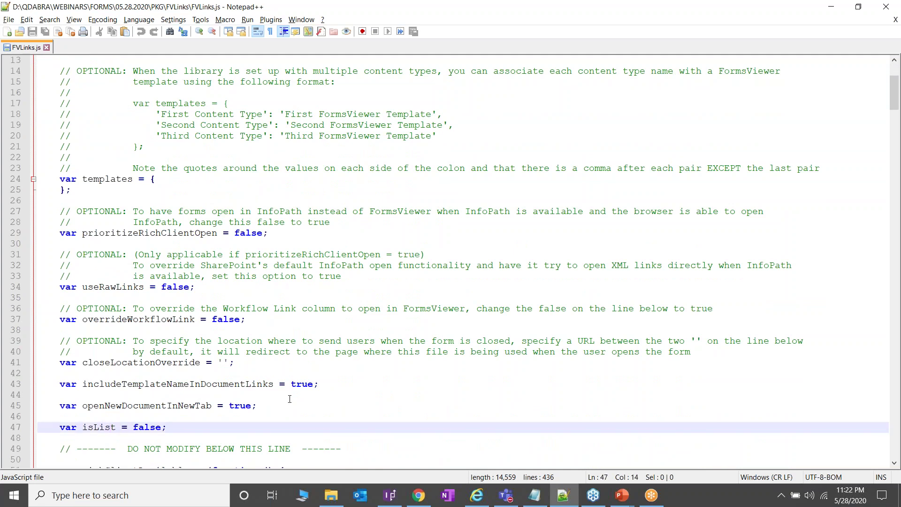
scroll(290, 400, "up", 4)
Step: Add 'New User Request HR' after listname= in the line 3 queryString
left_click(144, 82)
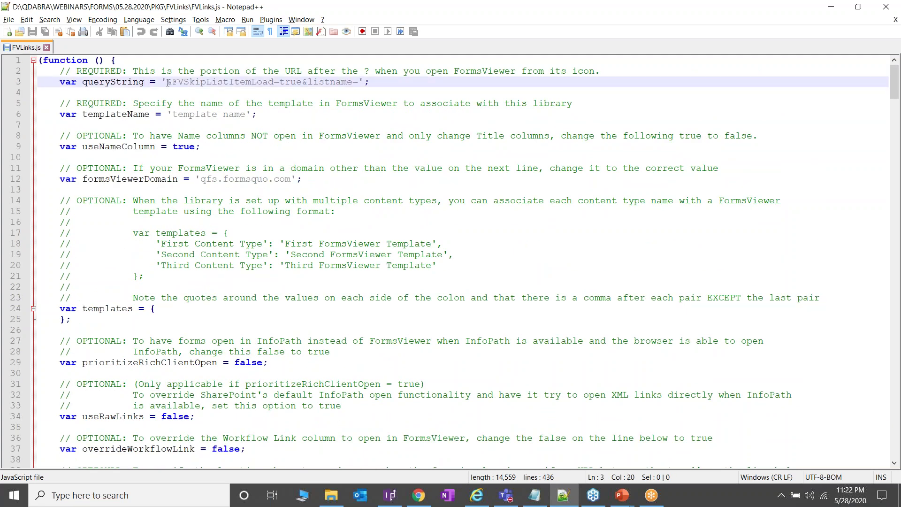
left_click_drag(168, 81, 358, 80)
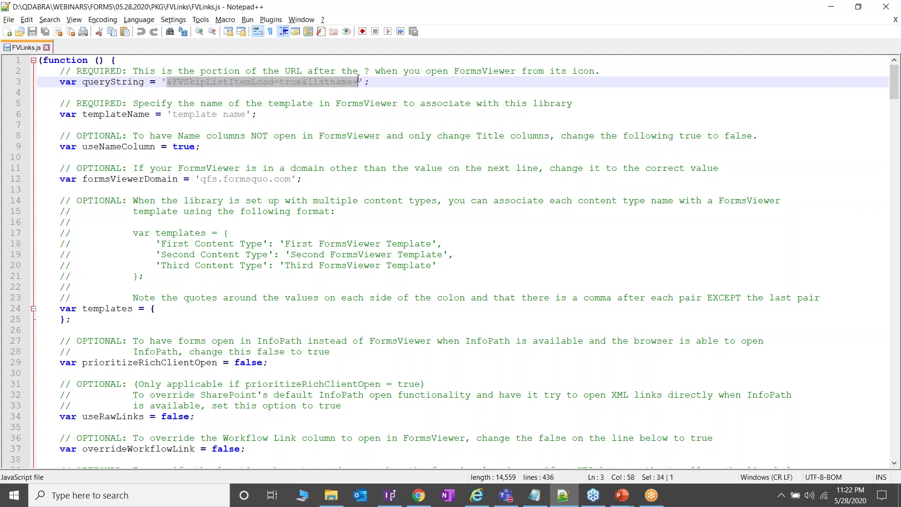
left_click(263, 83)
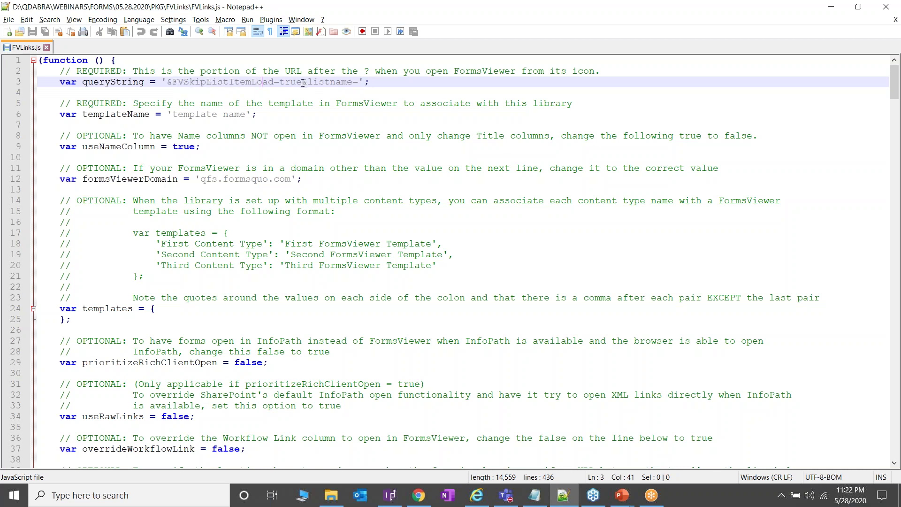
key("shift+Left")
key("shift+Left")
key("shift+Left")
key("shift+Left")
key("shift+Left")
key("shift+Left")
key("shift+Left")
key("shift+Left")
key("shift+Left")
key("shift+Left")
key("shift+Left")
key("shift+Left")
key("shift+Left")
key("shift+Left")
key("shift+Left")
key("shift+Left")
key("shift+Left")
key("shift+Left")
key("shift+Left")
key("shift+Left")
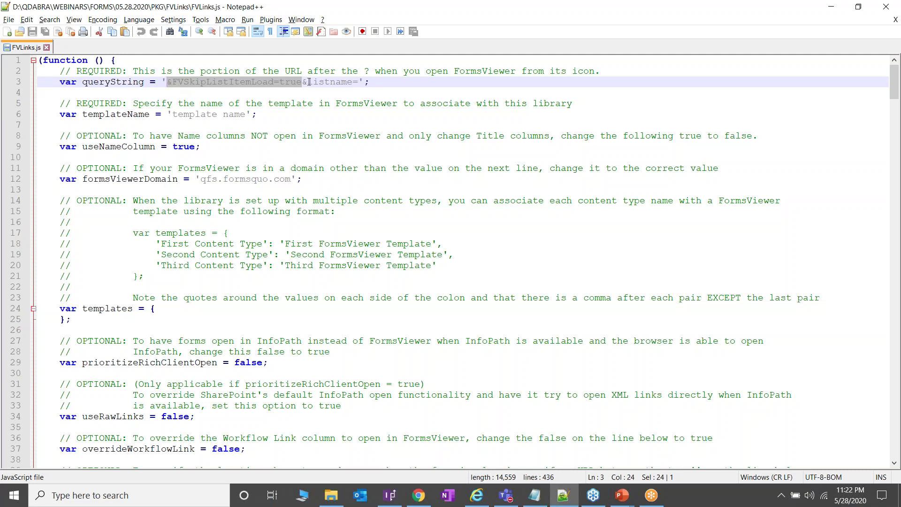
left_click_drag(304, 81, 358, 87)
left_click(358, 83)
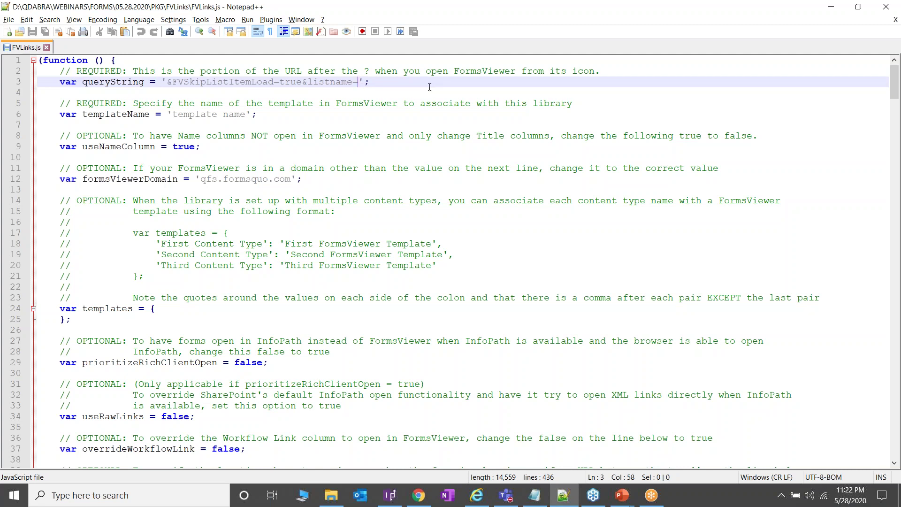
type("New")
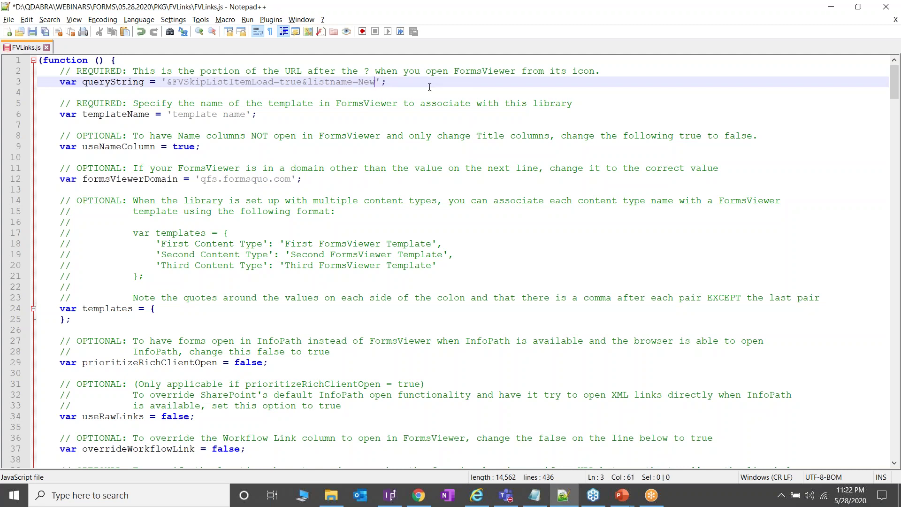
type(" User Reuest")
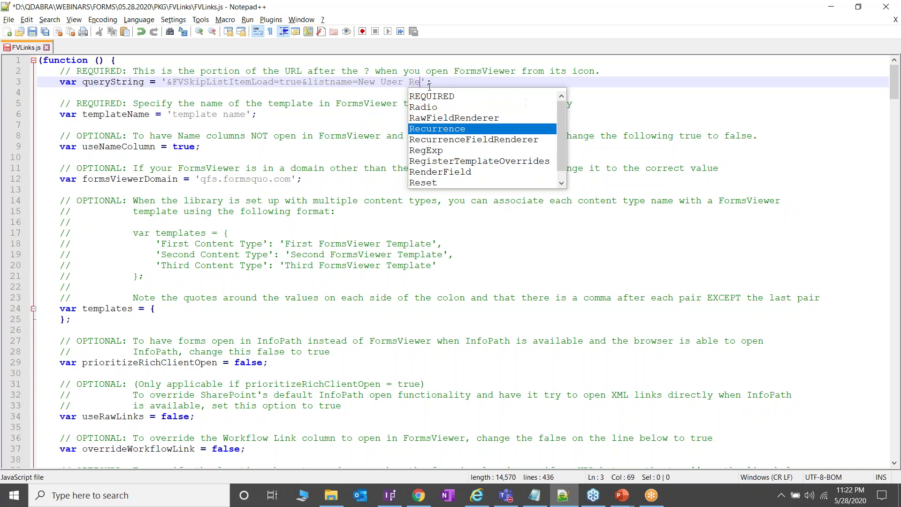
key("BackSpace")
key("BackSpace")
key("BackSpace")
key("BackSpace")
type("quest")
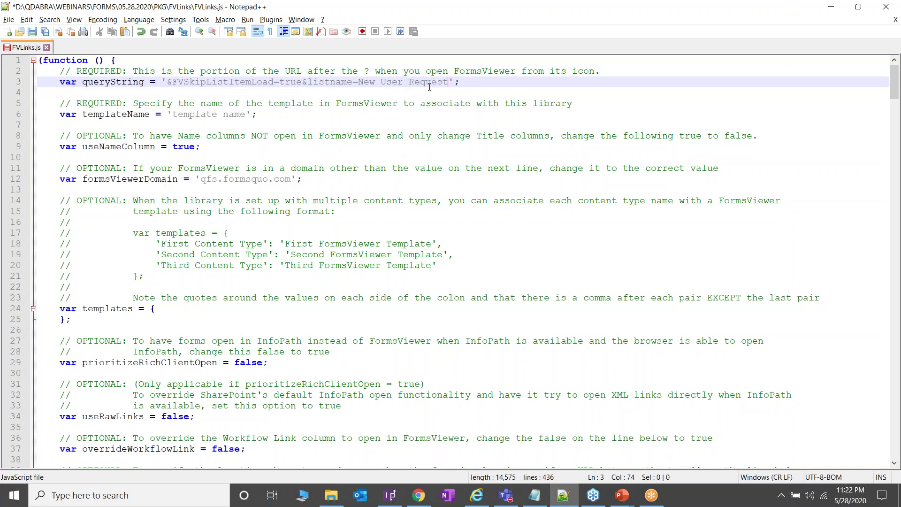
type(" HR")
Step: Set templateName on line 6 to 'New User Request List Form' and compare with FormsViewer
left_click_drag(247, 114, 173, 115)
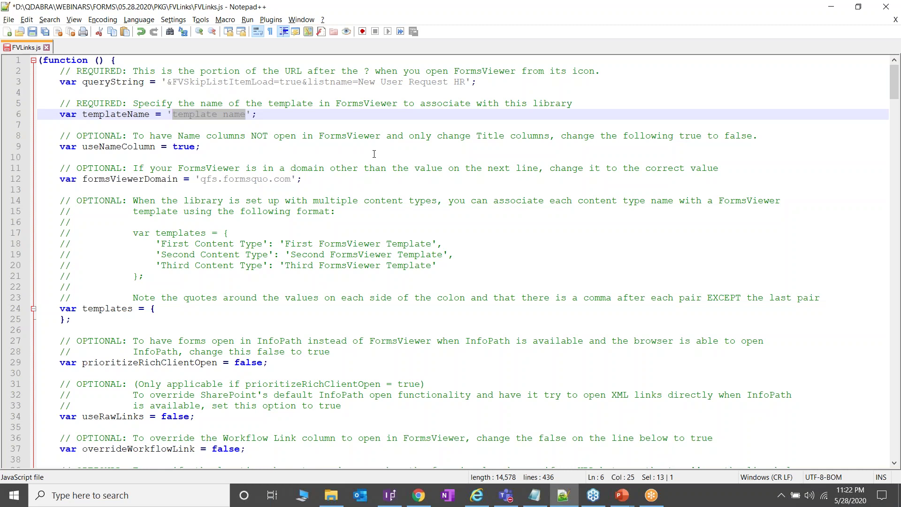
type("New")
type(" User Request ")
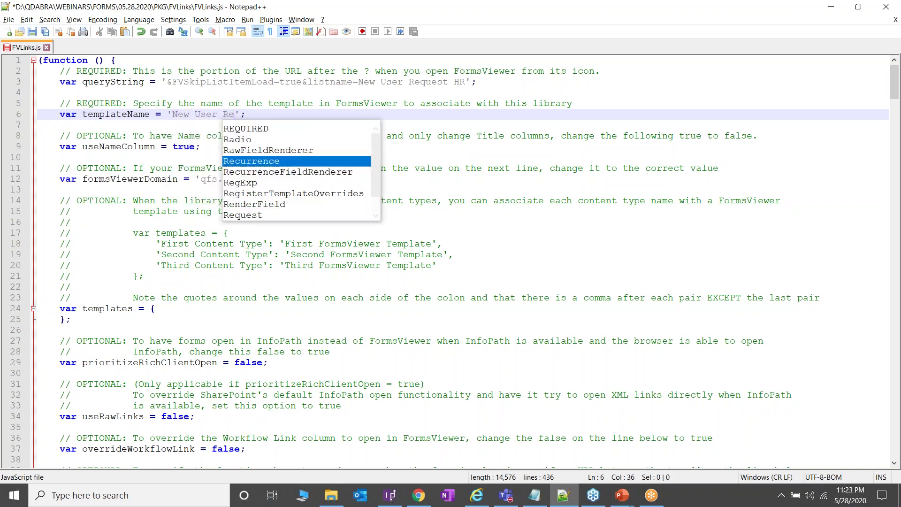
type("List Form")
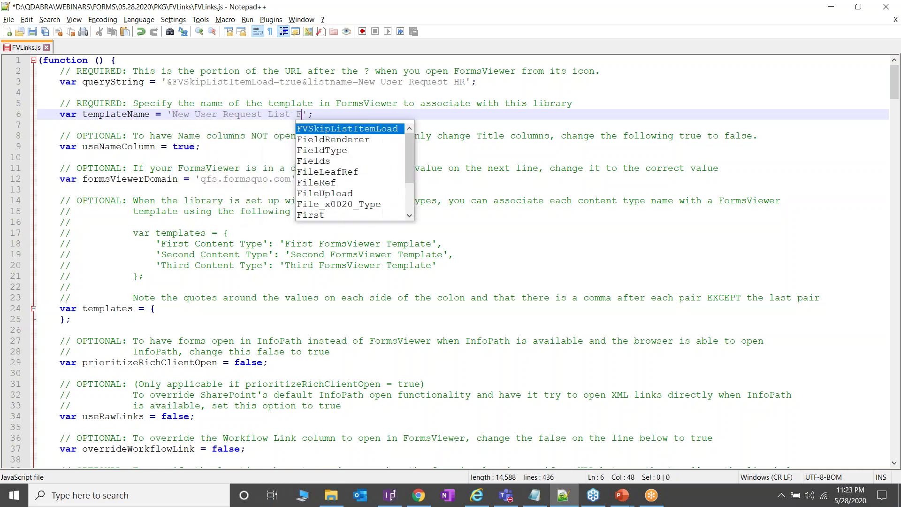
left_click(249, 115)
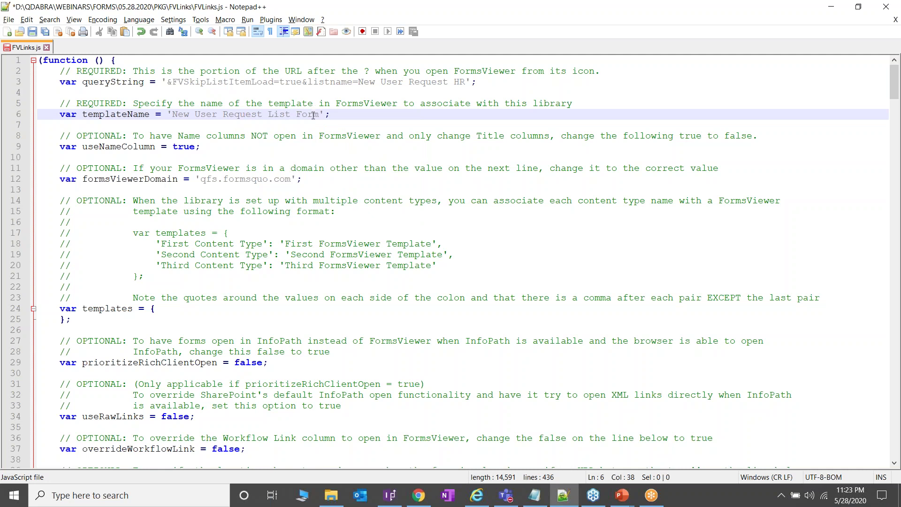
left_click(418, 495)
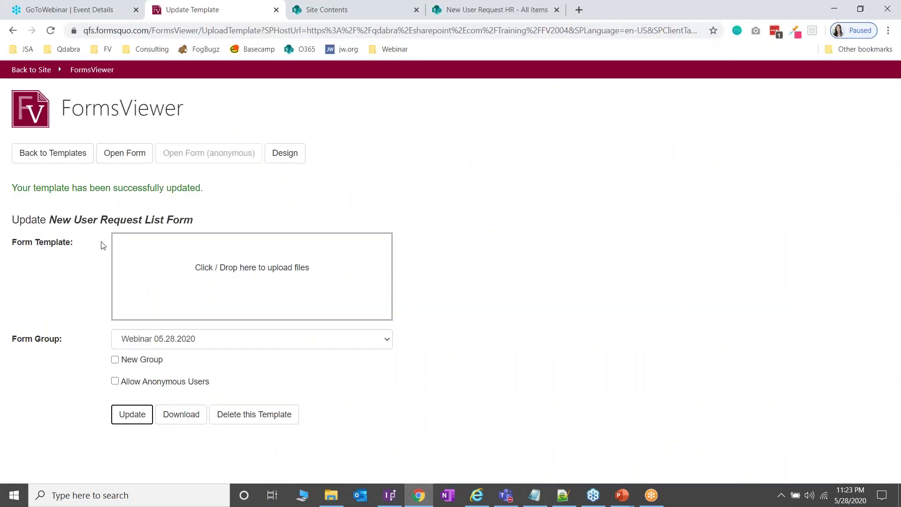
Step: Highlight the qfs.formsquo.com formsViewerDomain value on line 12 of FVLinks.js
left_click(563, 496)
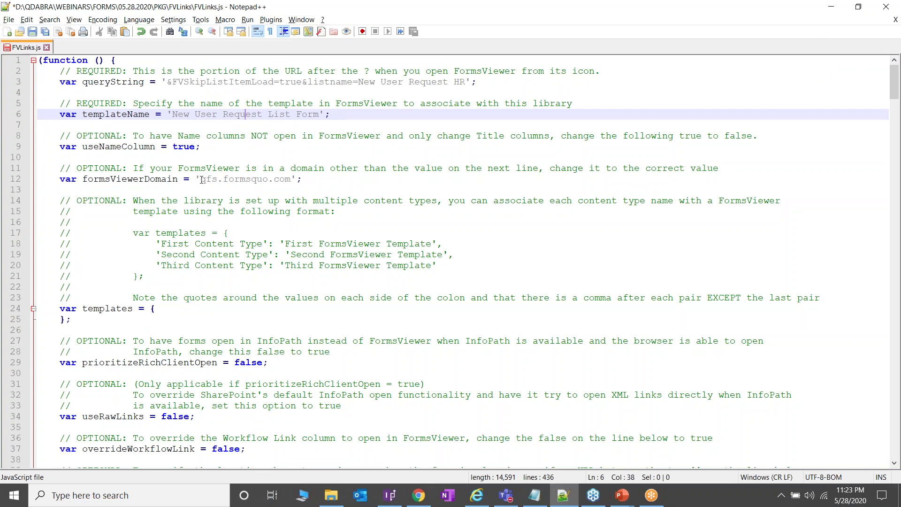
left_click_drag(292, 179, 201, 179)
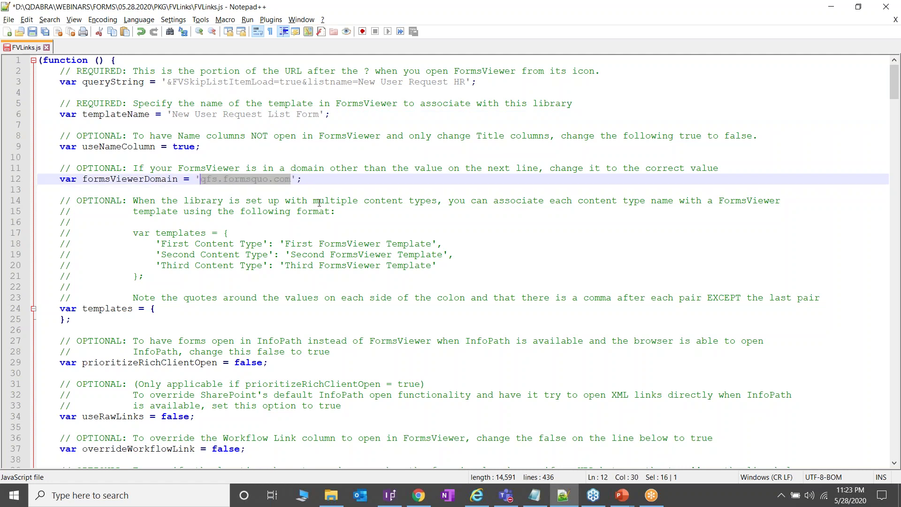
left_click(218, 182)
left_click_drag(202, 182, 291, 180)
Step: Change isList on line 47 from false to true
scroll(283, 243, "down", 4)
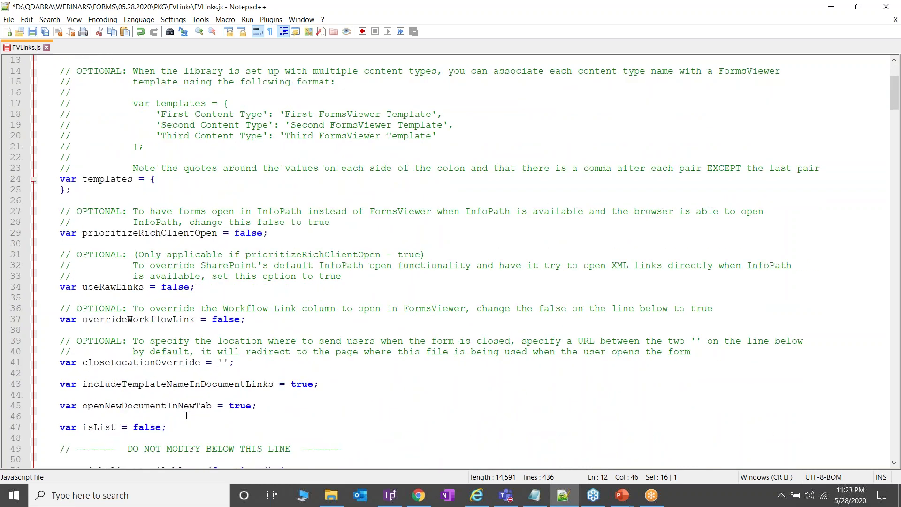
left_click_drag(163, 426, 135, 426)
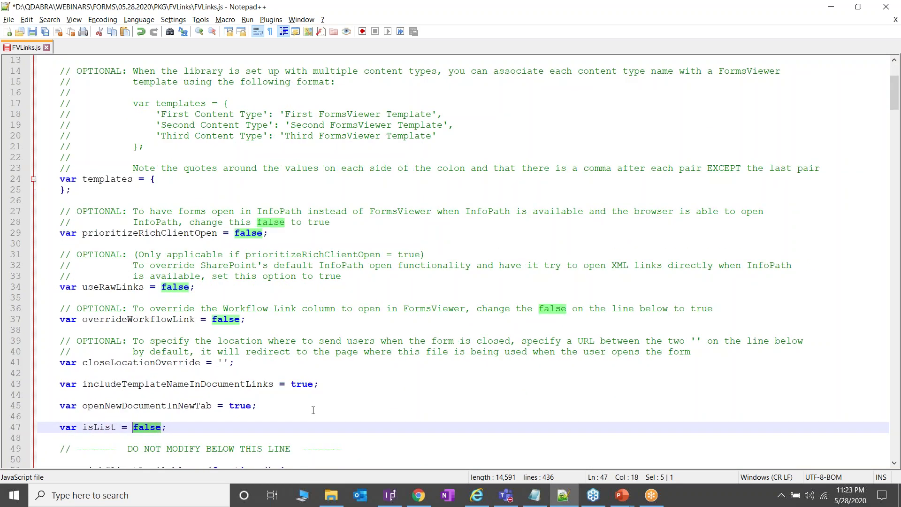
type("t")
type("ru")
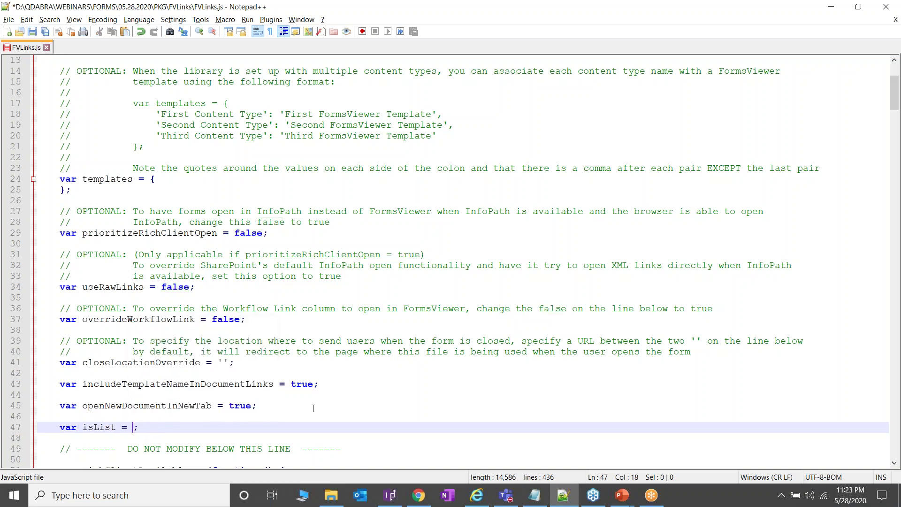
type("e")
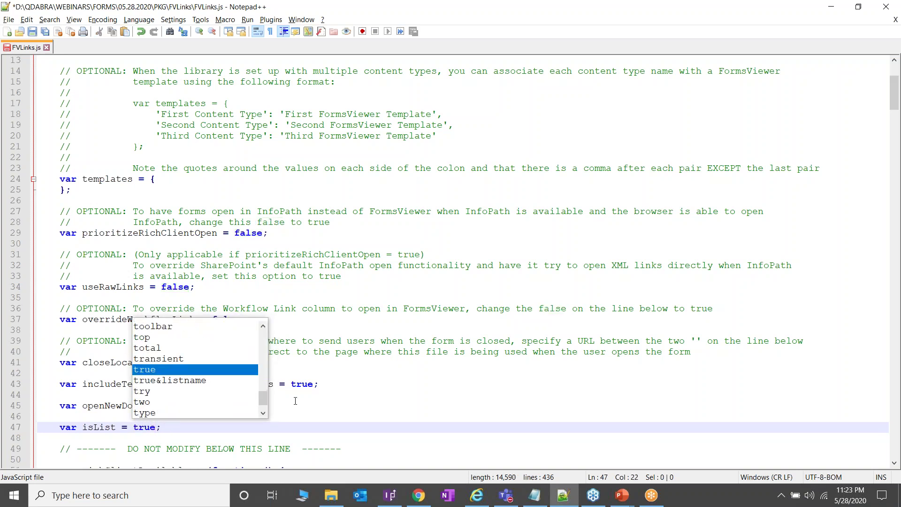
left_click(325, 384)
left_click(153, 427)
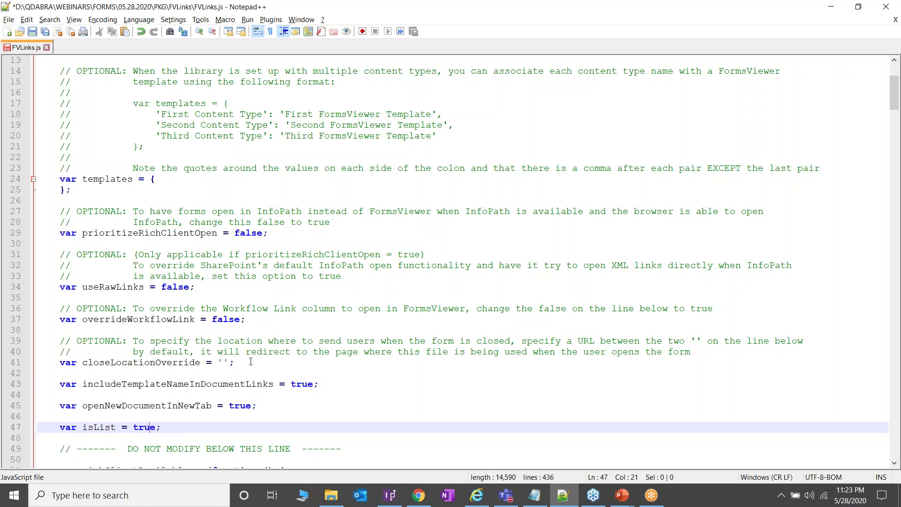
scroll(249, 360, "up", 1)
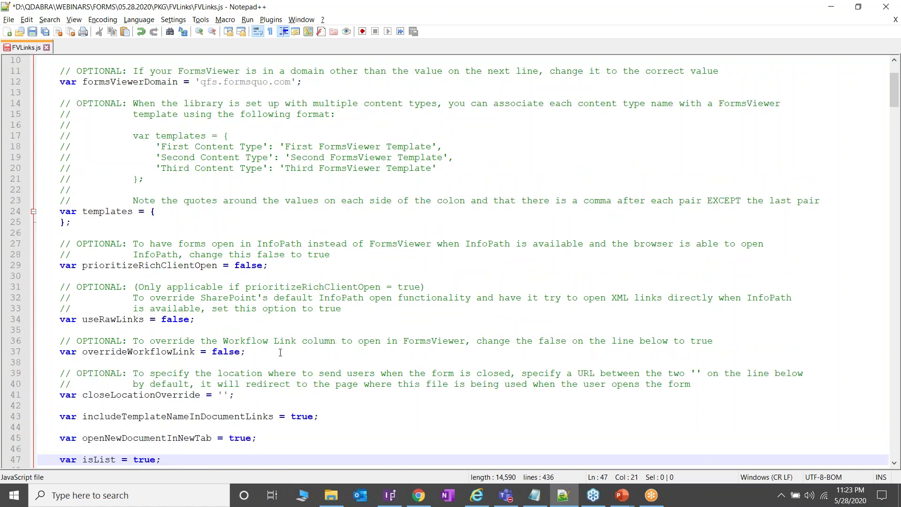
Step: Open the New User Request List Form and select its URL parameters in Notepad
left_click(419, 495)
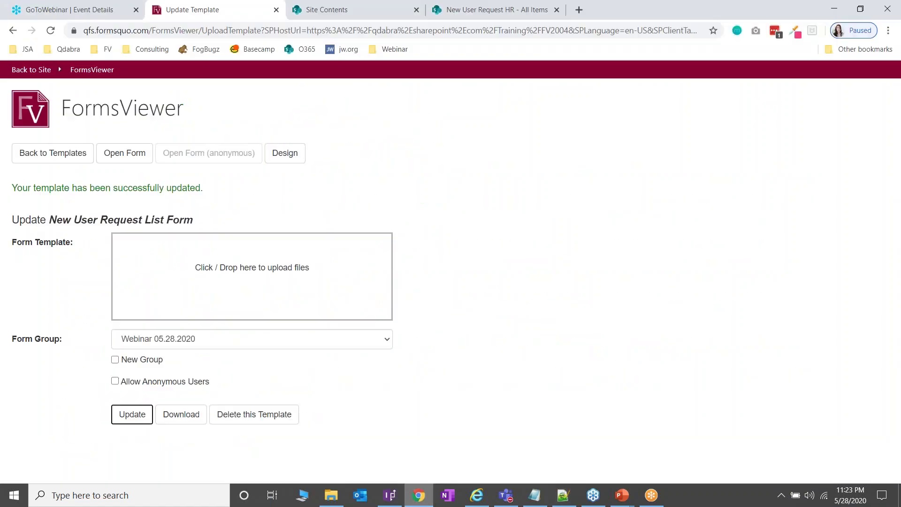
left_click(145, 157)
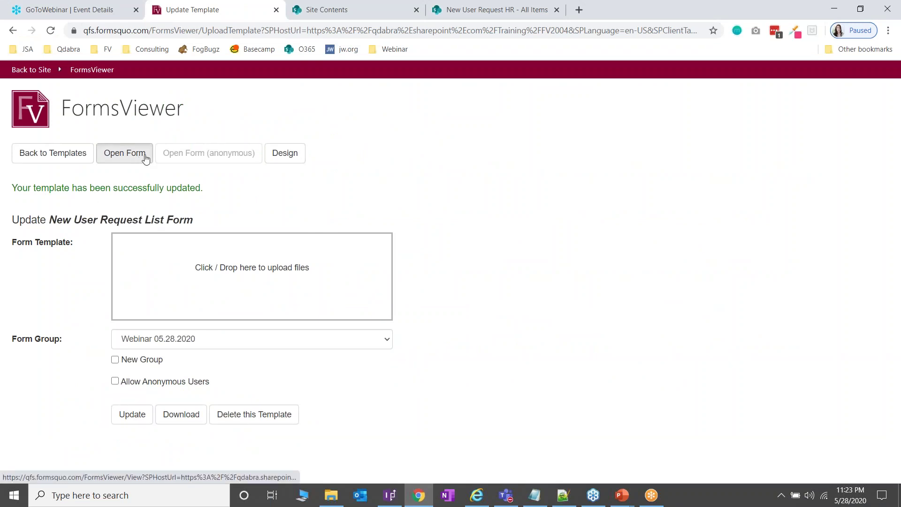
left_click(396, 38)
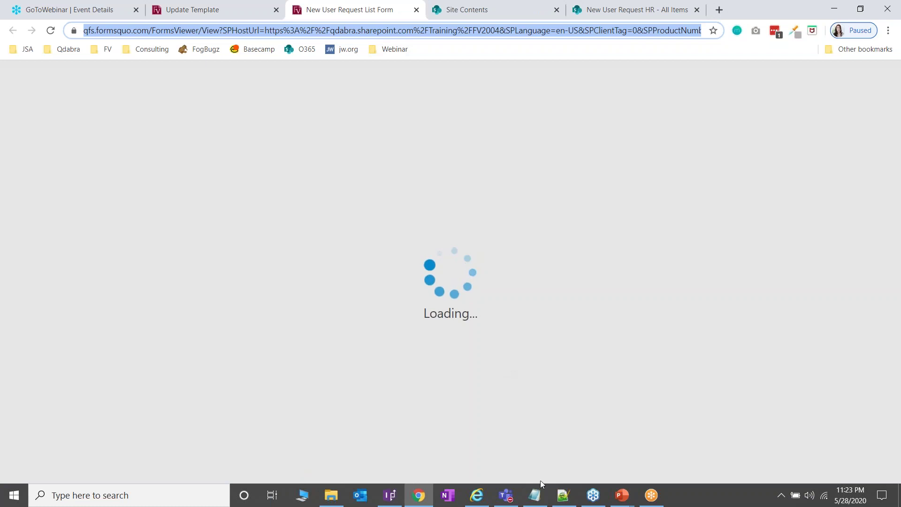
left_click(534, 495)
type("https://qfs.formsquo.com/FormsViewer/View?SPHostUrl=https%3A%2F%2Fqdabra.sharepoint.com%2FTraining%2FFV2004&SPLanguage=en-US&SPClientTag=0&SPProductNumber=16.0.20120.12005&SPAppWebUrl=https%3A%2F%2Fqdabra-a499105cd6247b.sharepoint.com%2FTraining%2FFV2004%2FFormsViewer&templateName=New%20User%20Request%20List%20Form")
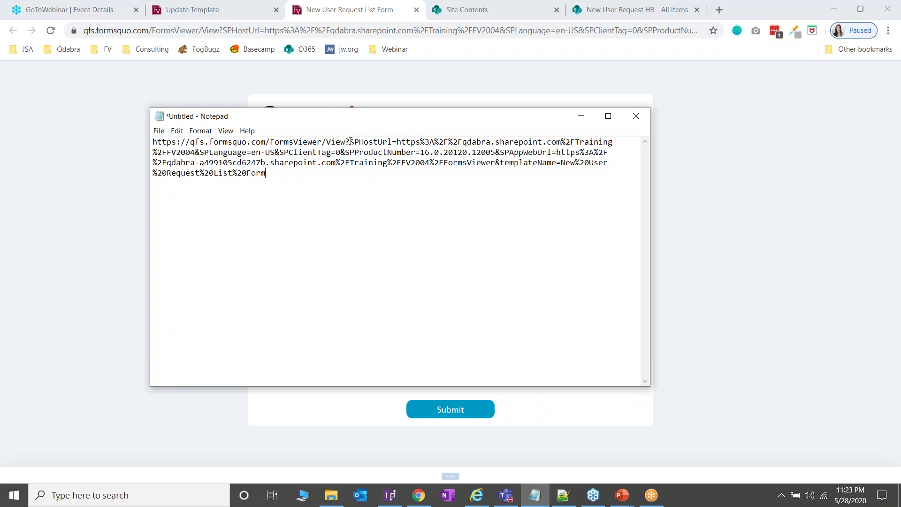
left_click_drag(350, 141, 368, 181)
key("ctrl+c")
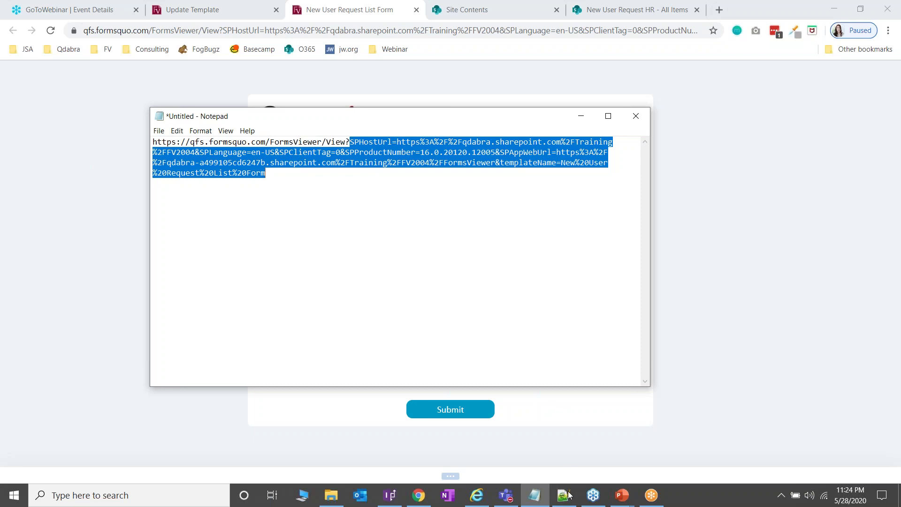
Step: Paste the form's URL parameters into the queryString on line 3
left_click(564, 495)
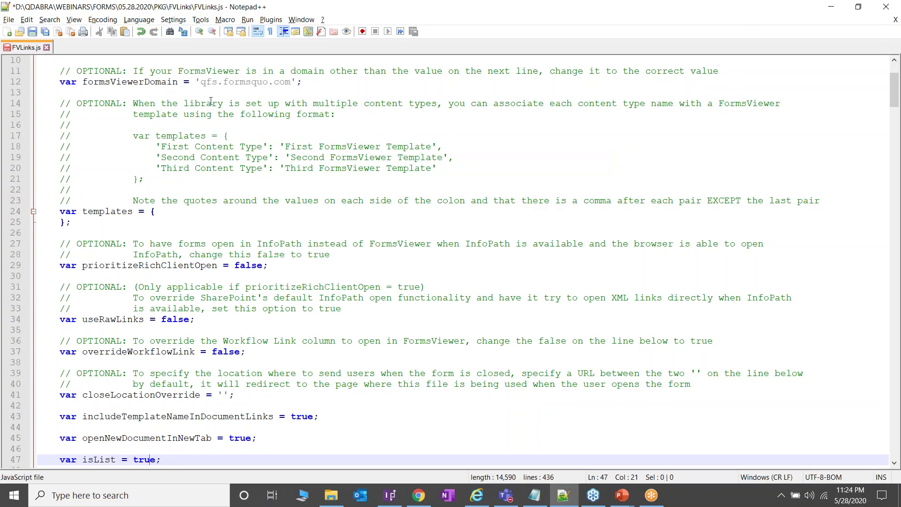
scroll(211, 101, "up", 3)
left_click(169, 82)
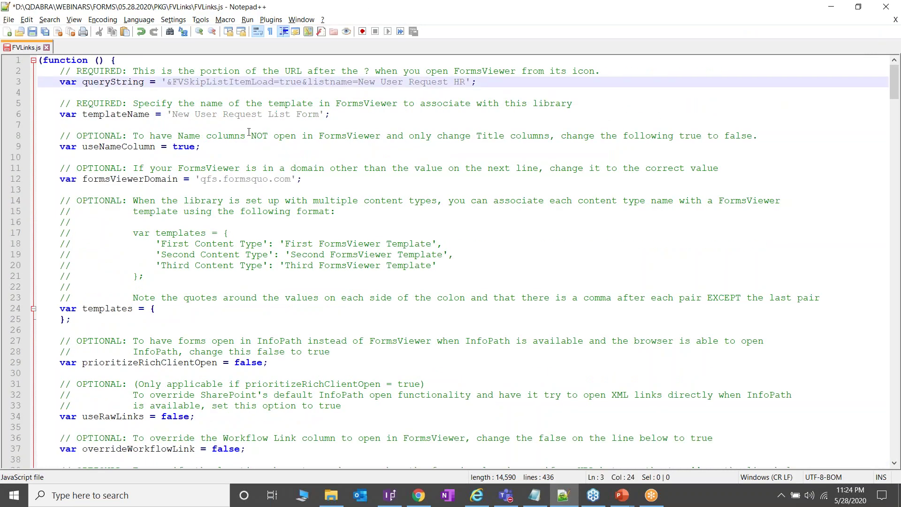
key("ctrl+v")
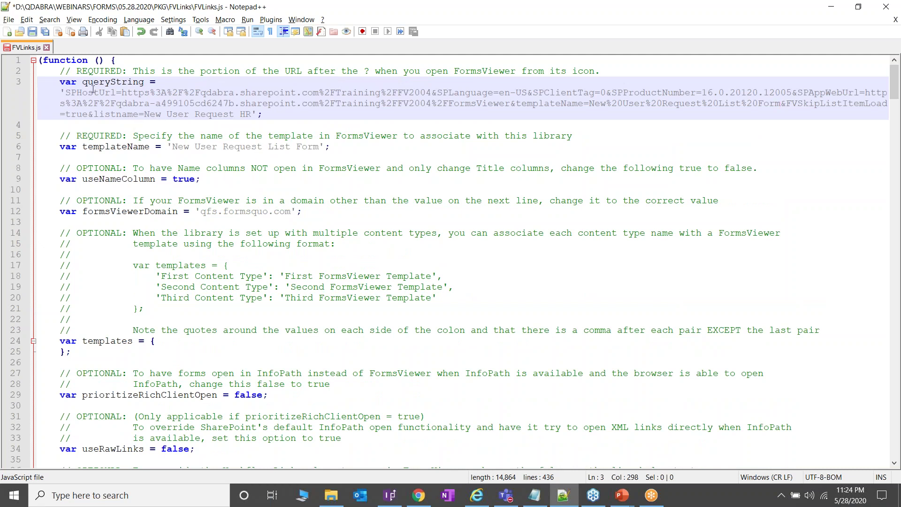
Step: Save the script over 05.28.2020\JS\NewUserRequestHR.js, confirming the replacement
left_click(8, 19)
left_click(34, 112)
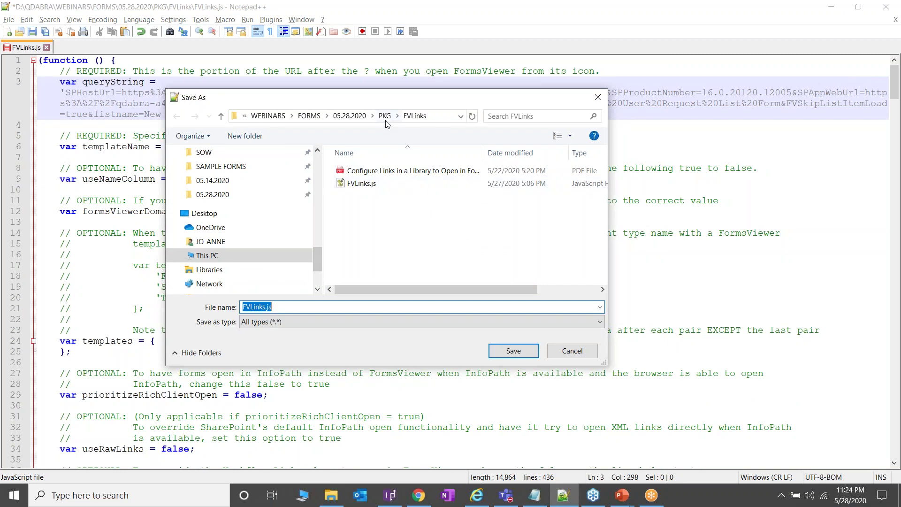
left_click(385, 118)
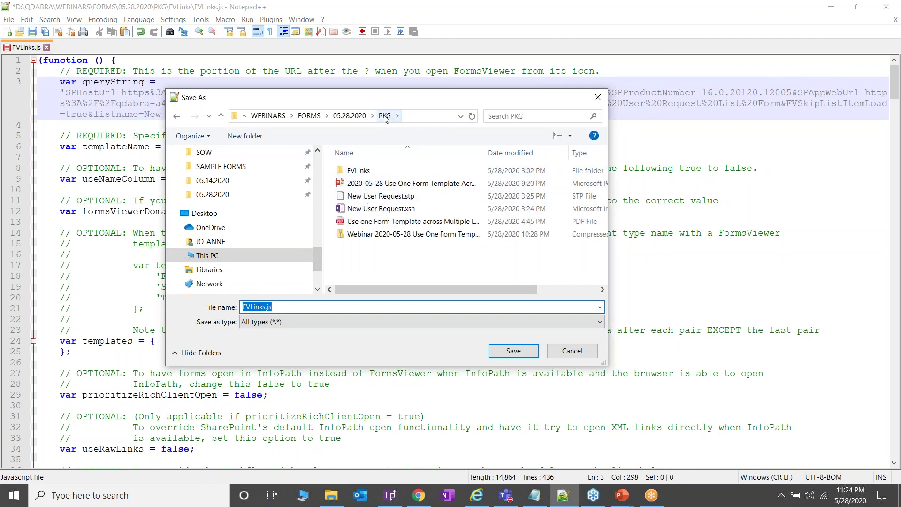
left_click(349, 116)
left_click(364, 219)
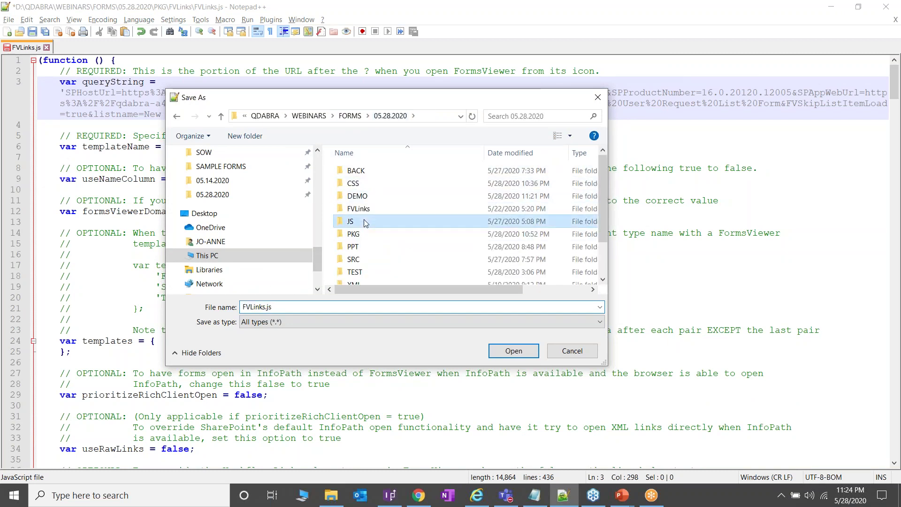
double_click(365, 219)
left_click(436, 224)
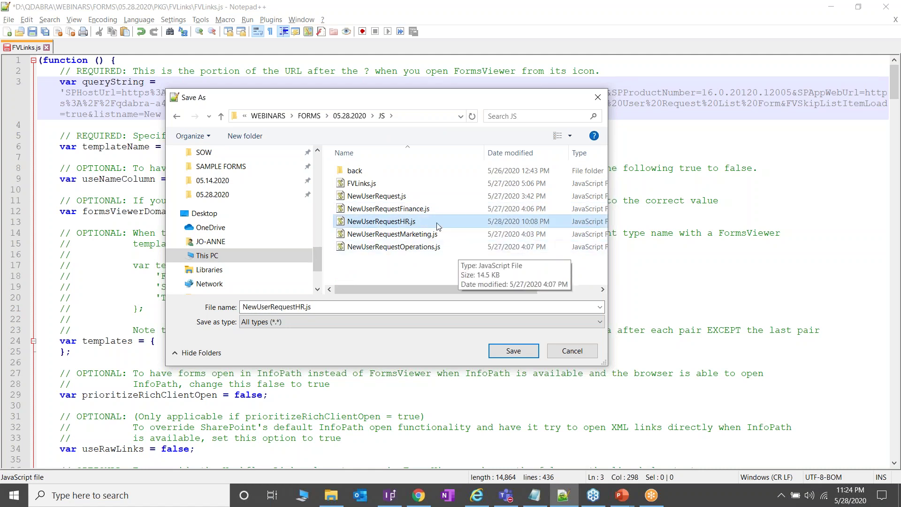
left_click(514, 351)
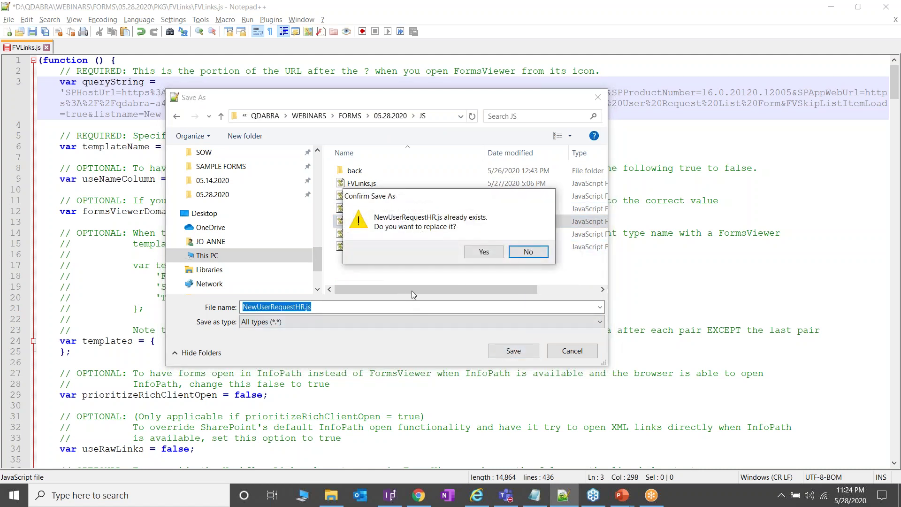
left_click(484, 252)
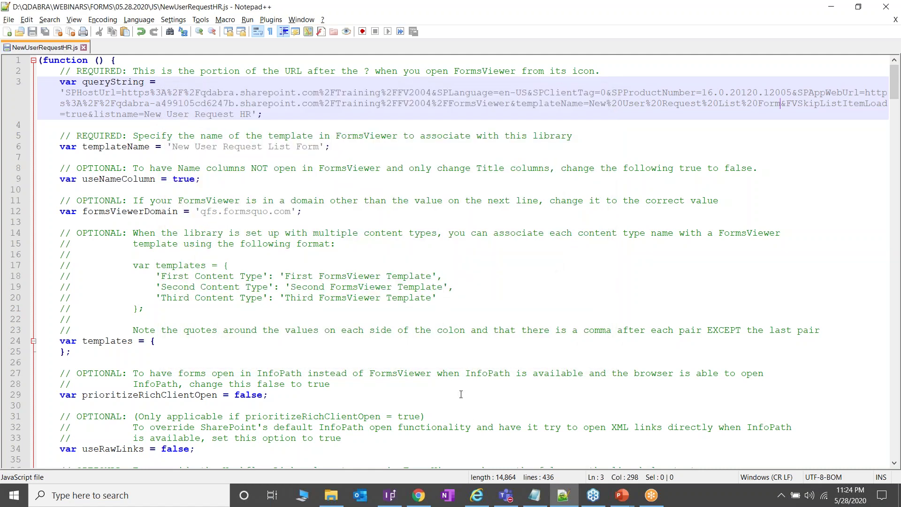
left_click(419, 495)
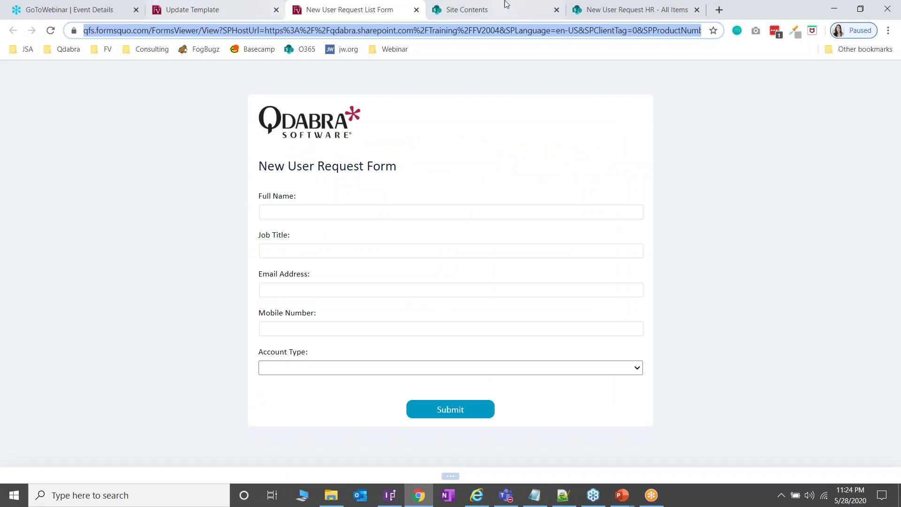
Step: Upload NewUserRequestHR.js from the JS folder into FV2004 Site Assets, then close that tab
left_click(506, 4)
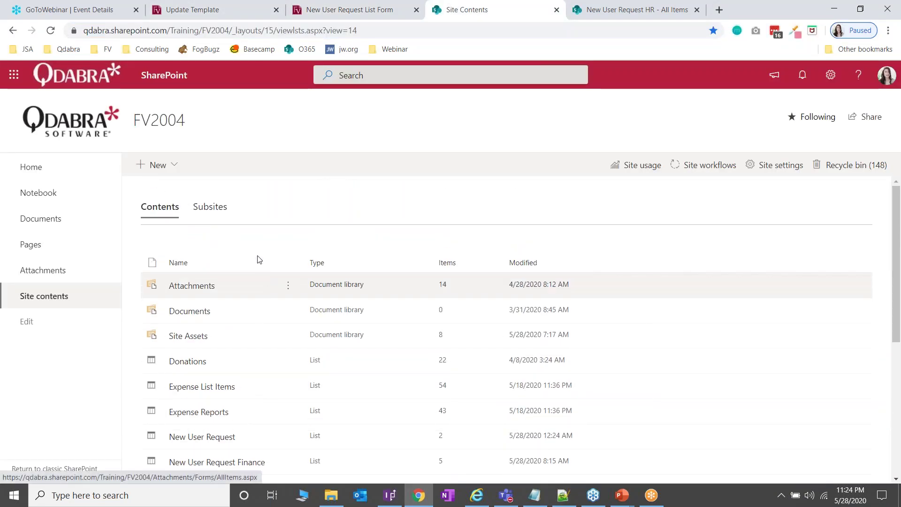
left_click(197, 337)
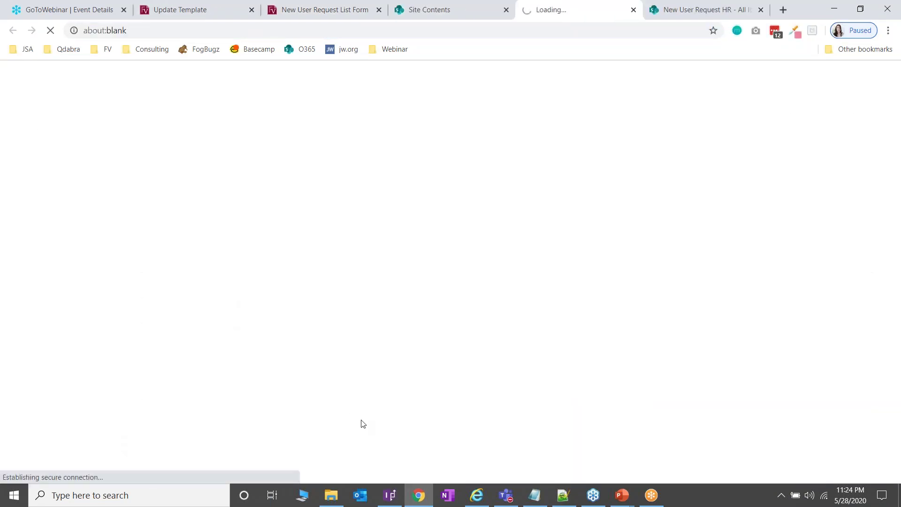
left_click(341, 500)
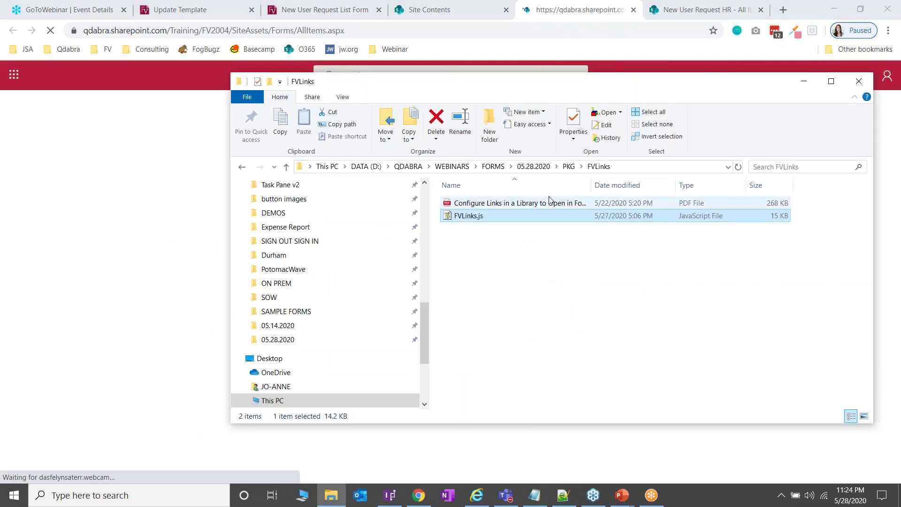
left_click(569, 167)
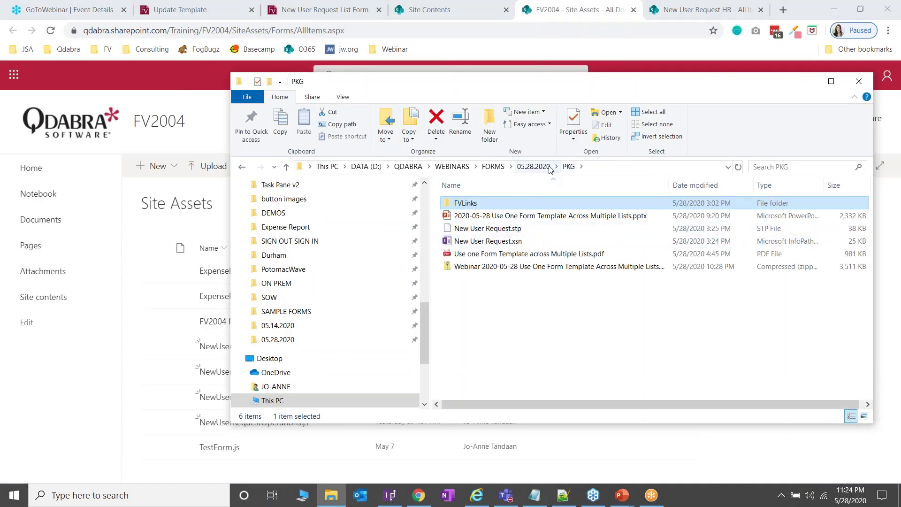
left_click(549, 167)
left_click(469, 254)
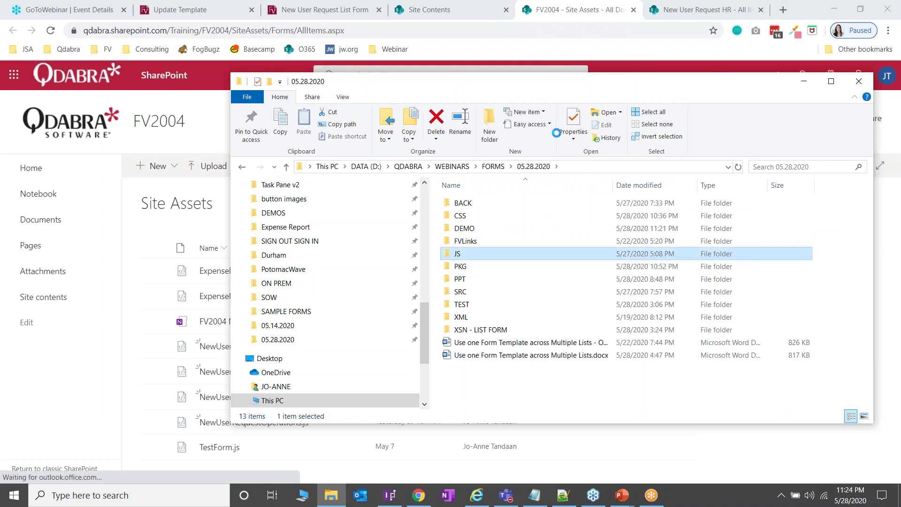
left_click_drag(710, 127, 712, 127)
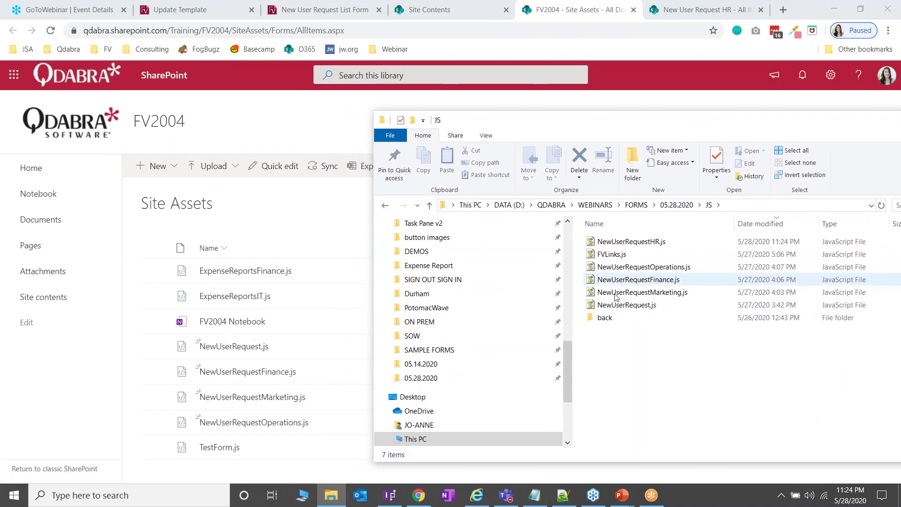
left_click(656, 241)
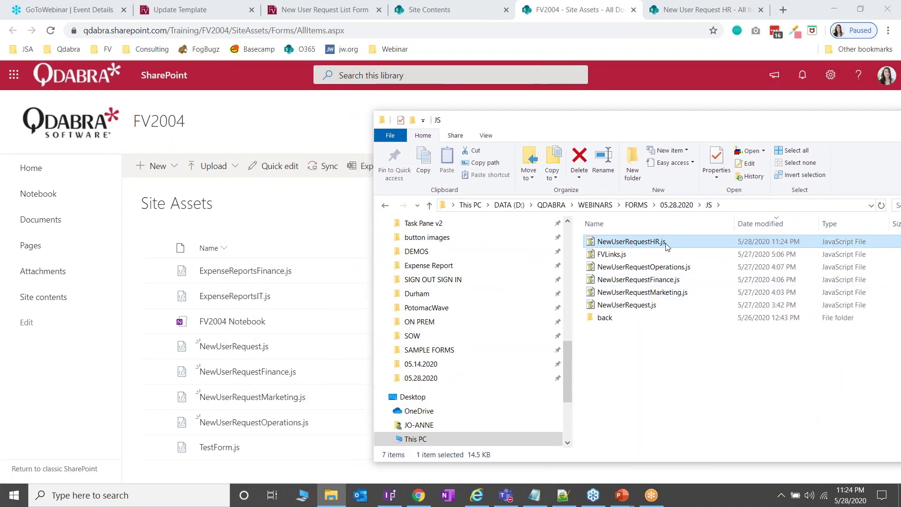
left_click_drag(307, 349, 263, 372)
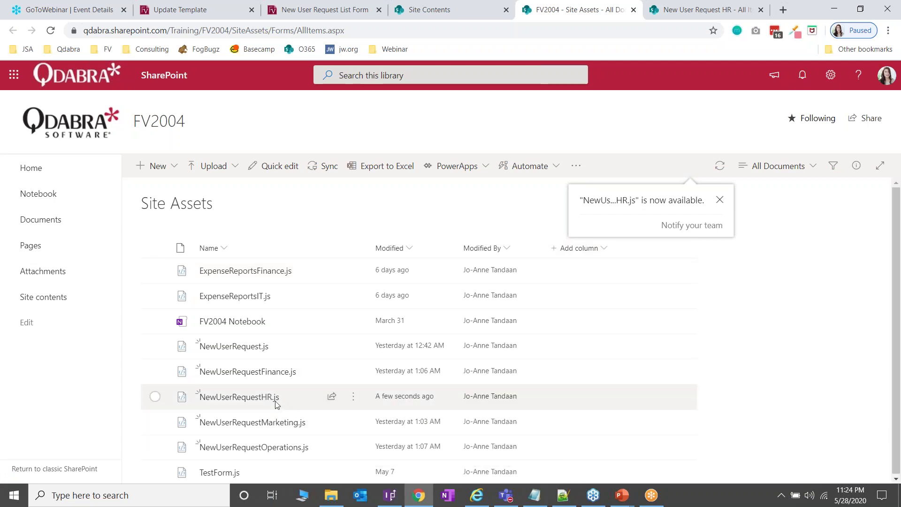
left_click(632, 10)
Step: Switch to the New User Request HR list and put its page into edit mode
left_click(631, 2)
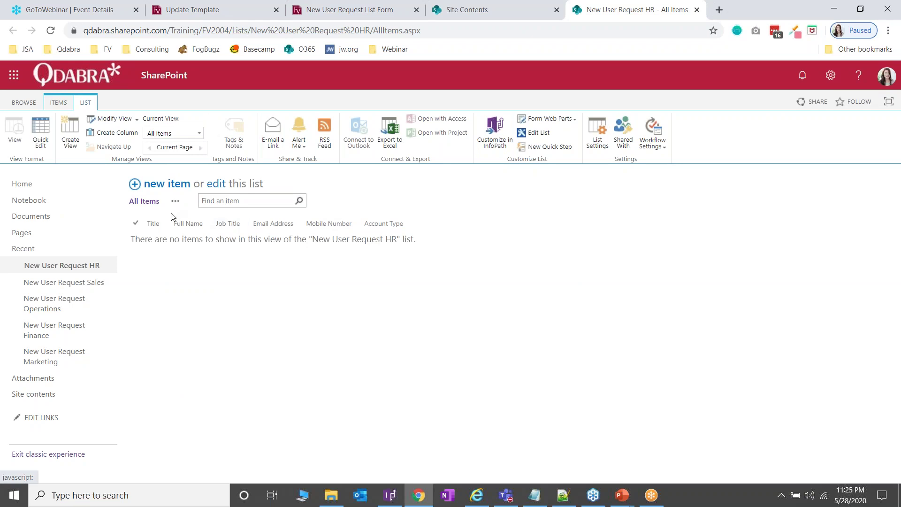
left_click(831, 76)
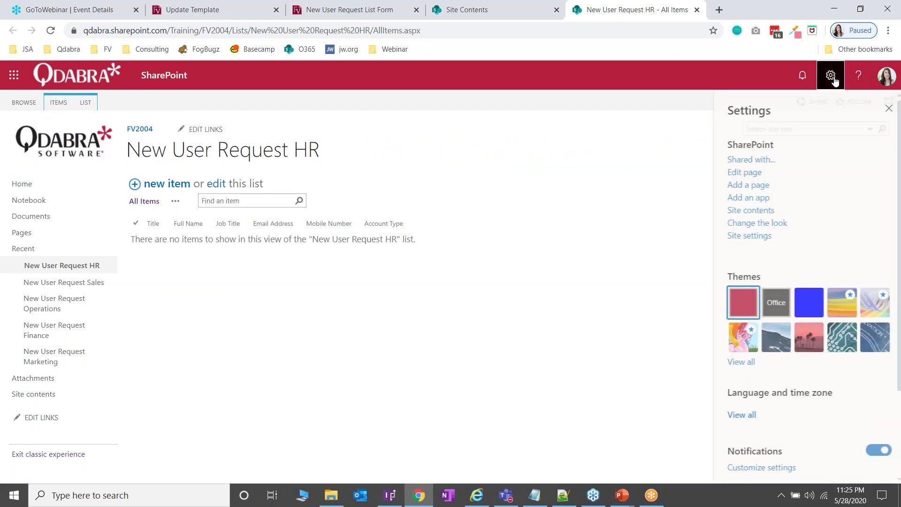
left_click(740, 172)
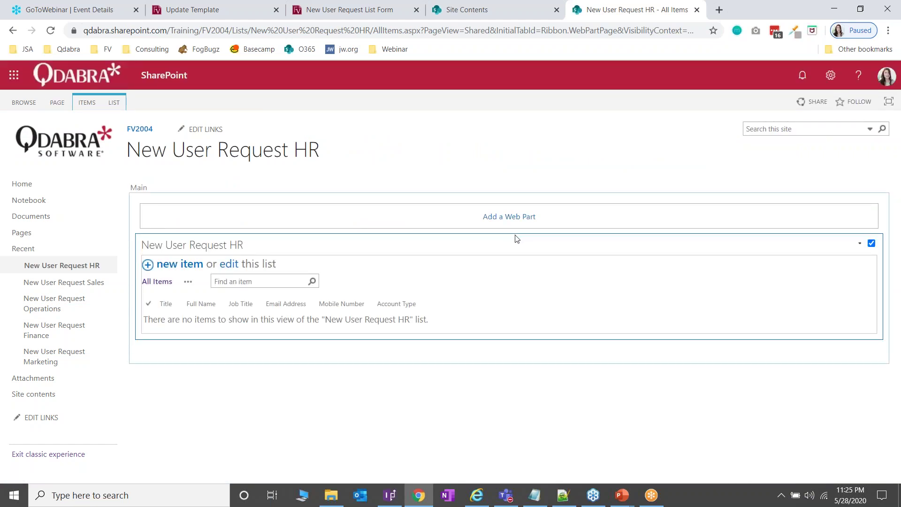
Step: Open the list web part's properties and expand Miscellaneous down to the JS Link field
left_click(860, 244)
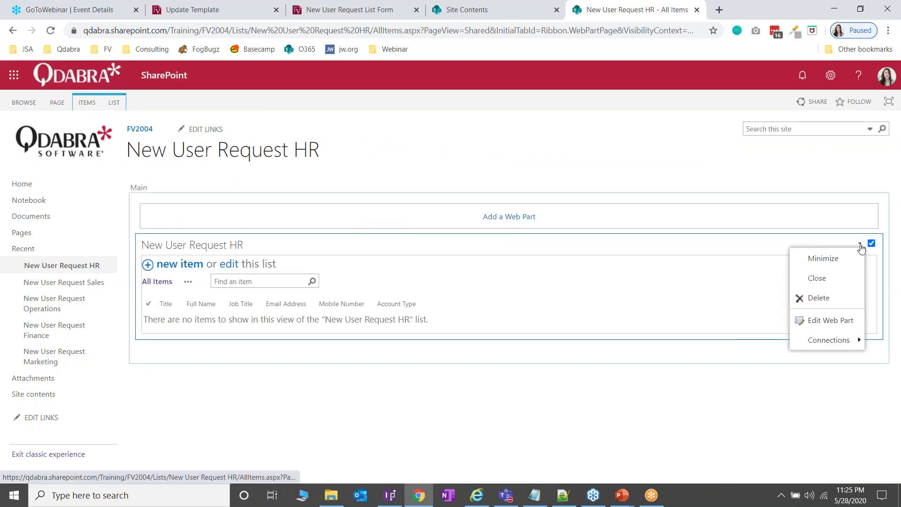
left_click(829, 322)
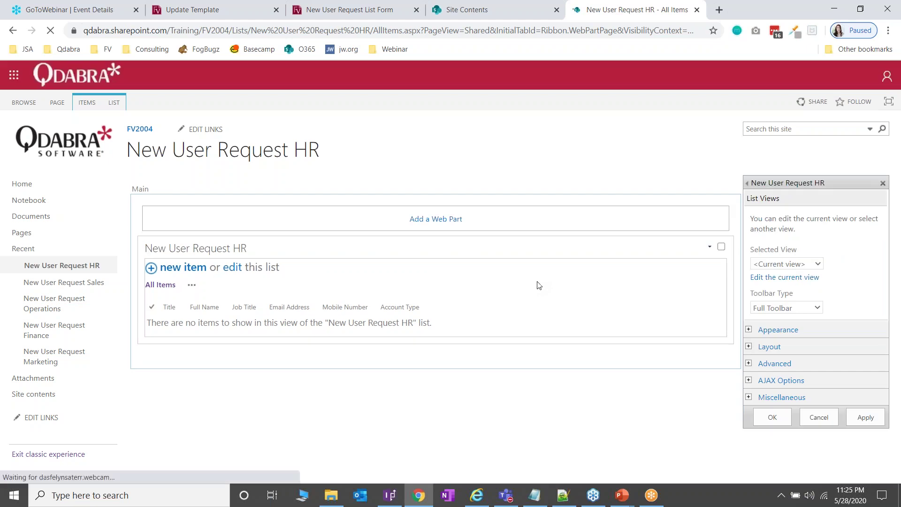
left_click(793, 398)
scroll(823, 370, "down", 5)
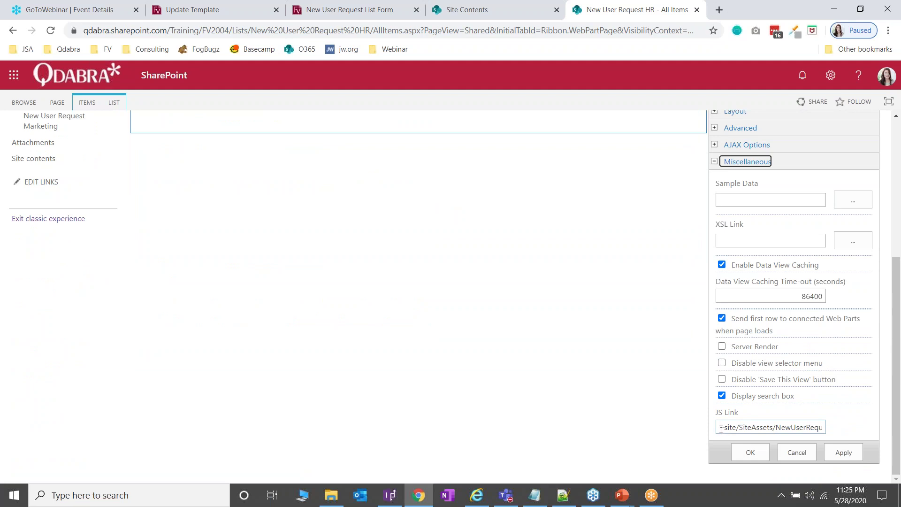
Step: Change the JS Link to ~site/SiteAssets/NewUserRequestHR.js, keeping the ~site prefix
left_click(772, 427)
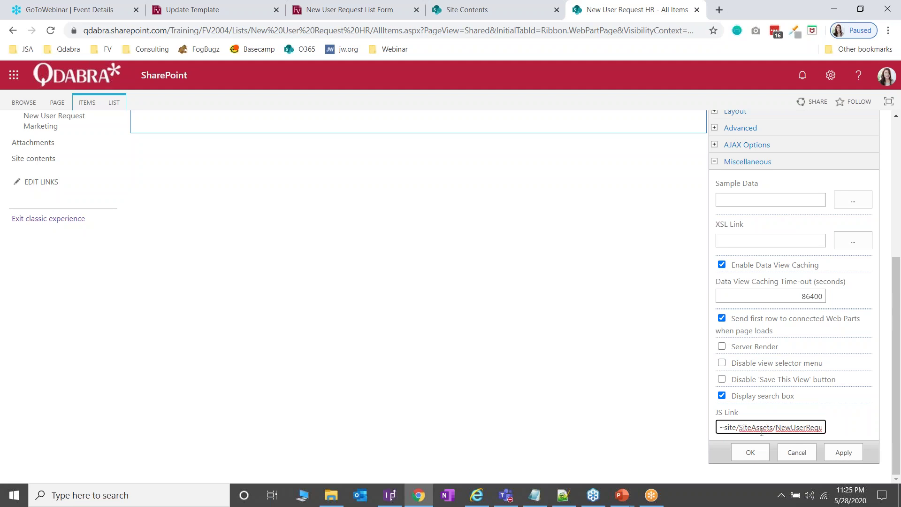
left_click_drag(779, 427, 836, 434)
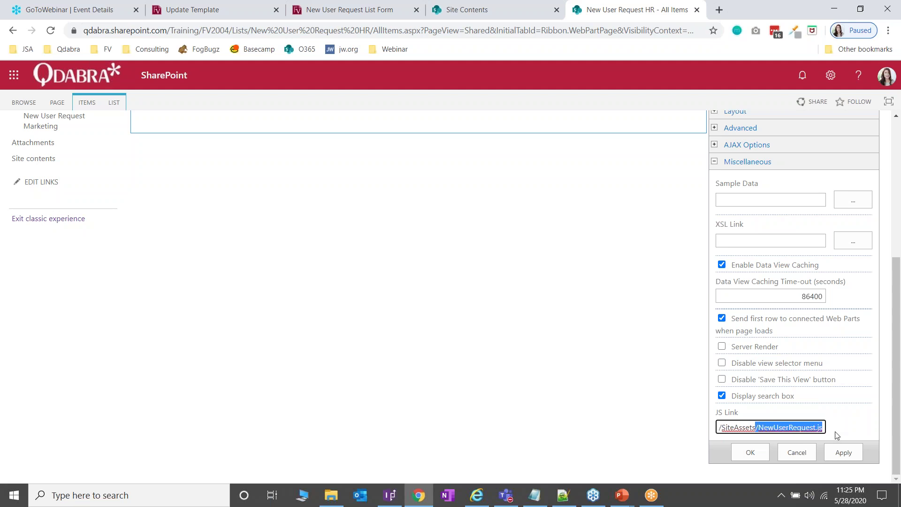
left_click(815, 428)
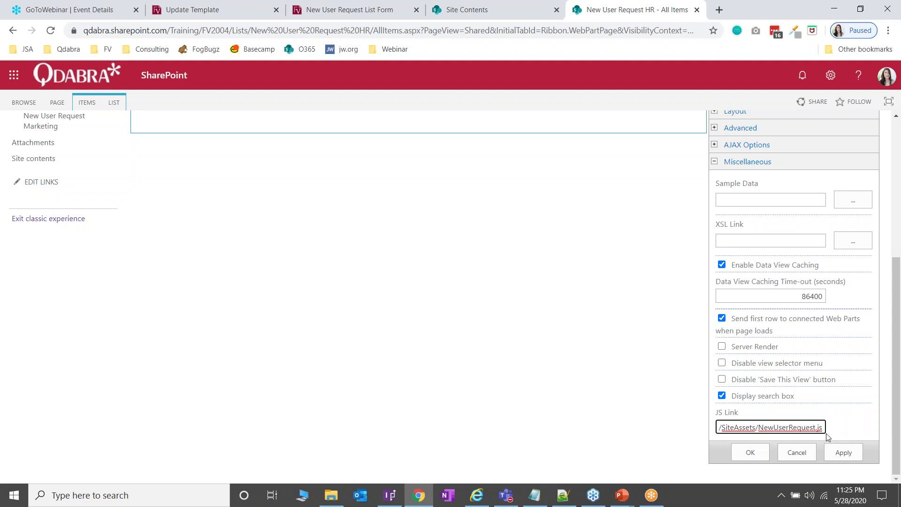
type("HR")
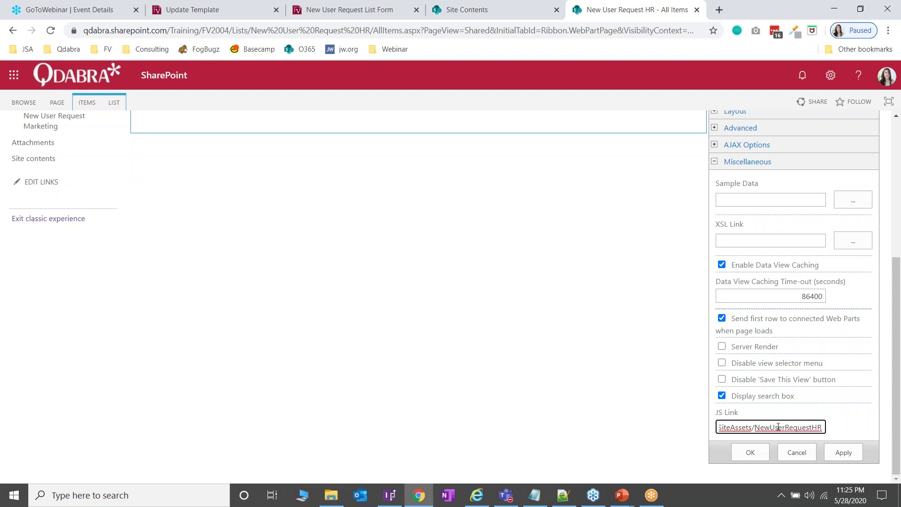
left_click_drag(789, 428, 844, 431)
left_click(795, 426)
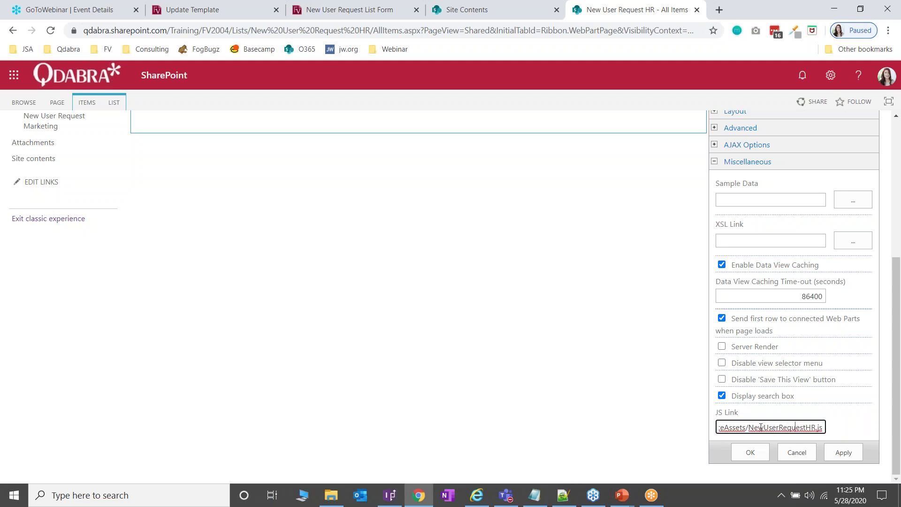
left_click_drag(758, 426, 719, 427)
left_click(735, 427)
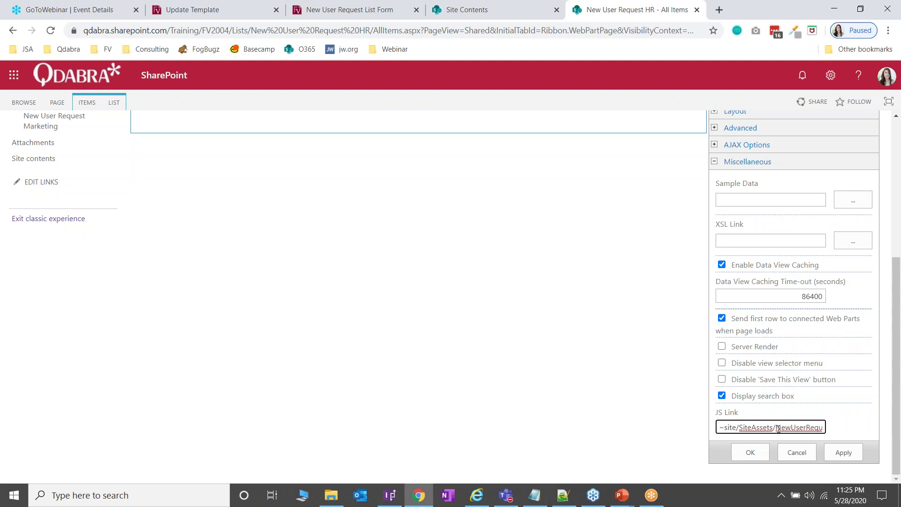
type("collection")
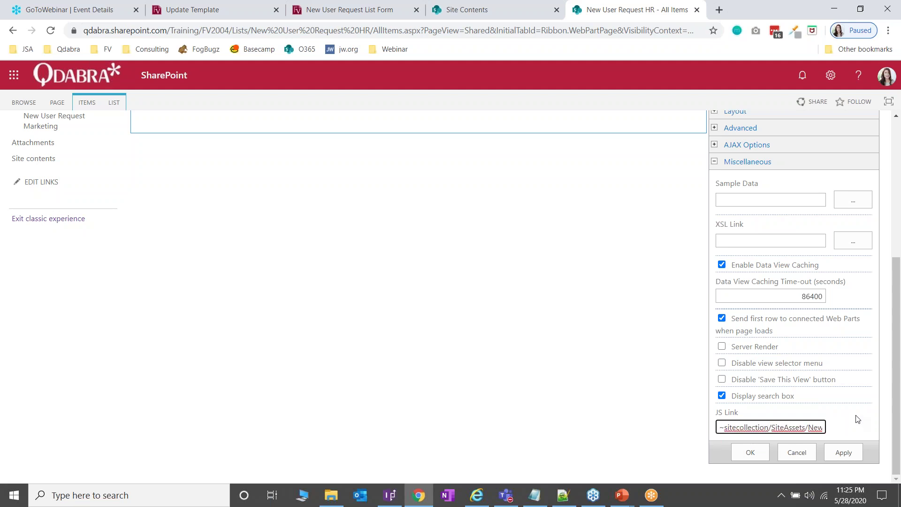
key("BackSpace")
key("BackSpace")
key("BackSpace")
key("BackSpace")
key("BackSpace")
key("BackSpace")
key("BackSpace")
key("BackSpace")
key("BackSpace")
key("BackSpace")
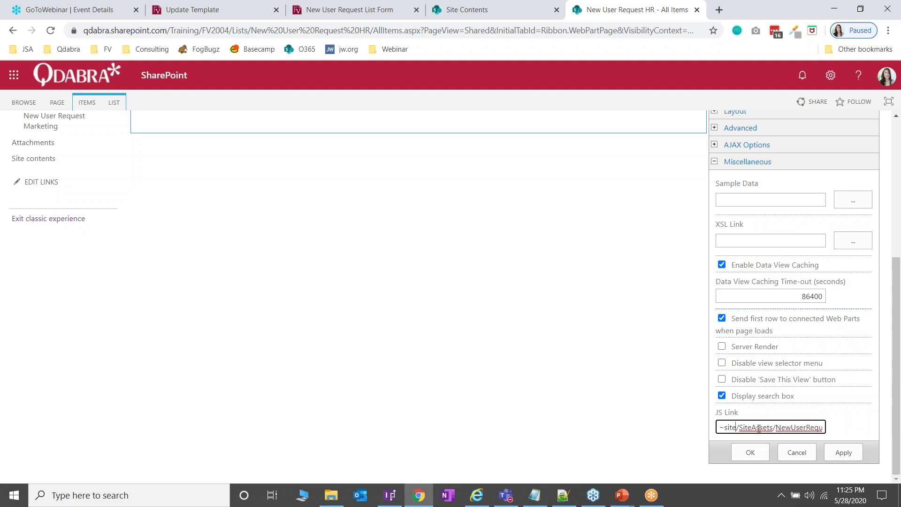
left_click_drag(776, 431, 840, 441)
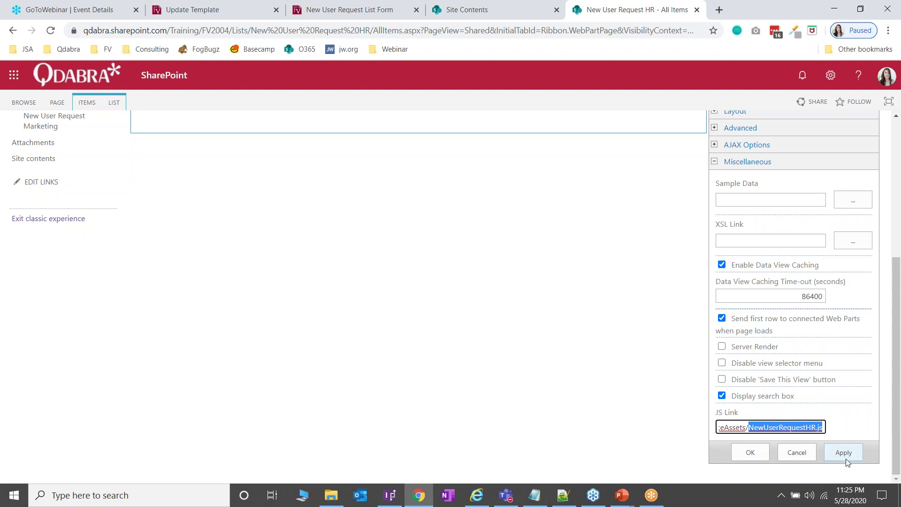
Step: Apply the JS Link change, stop editing the page, and start a new HR list item
left_click(849, 458)
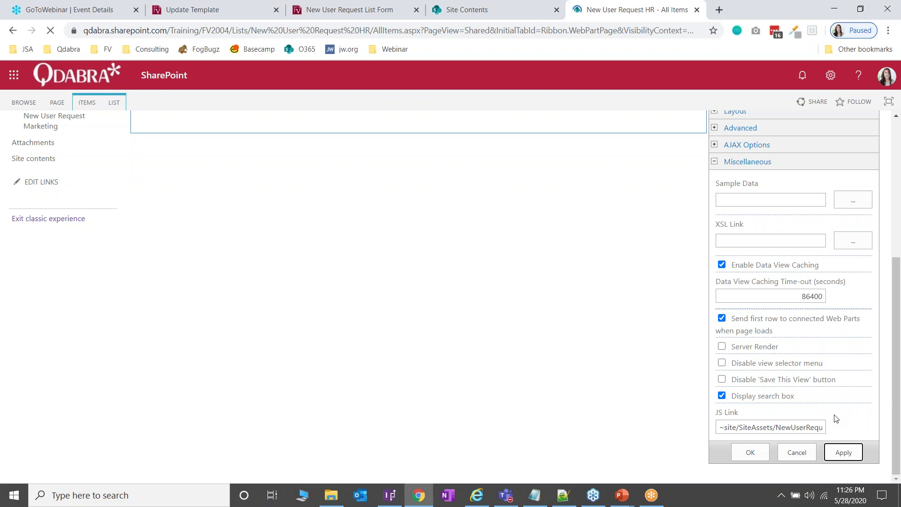
scroll(770, 458, "down", 1)
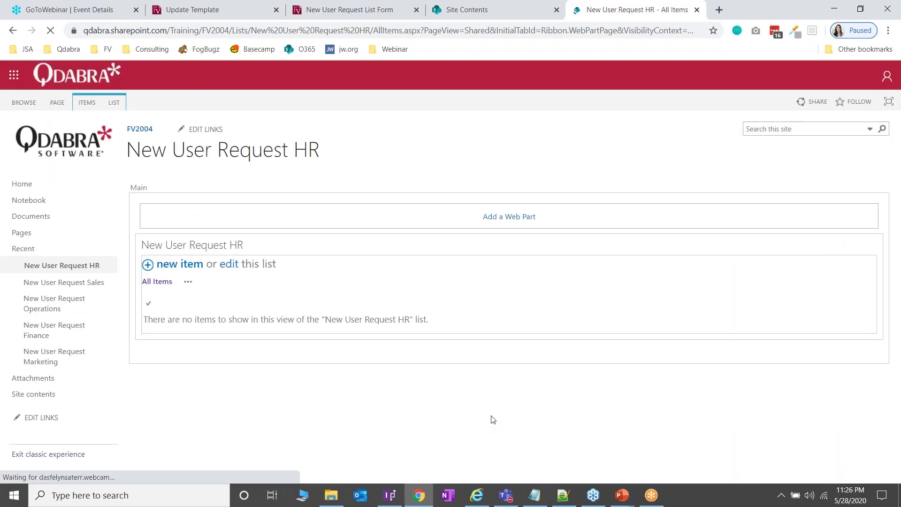
left_click(58, 102)
left_click(20, 132)
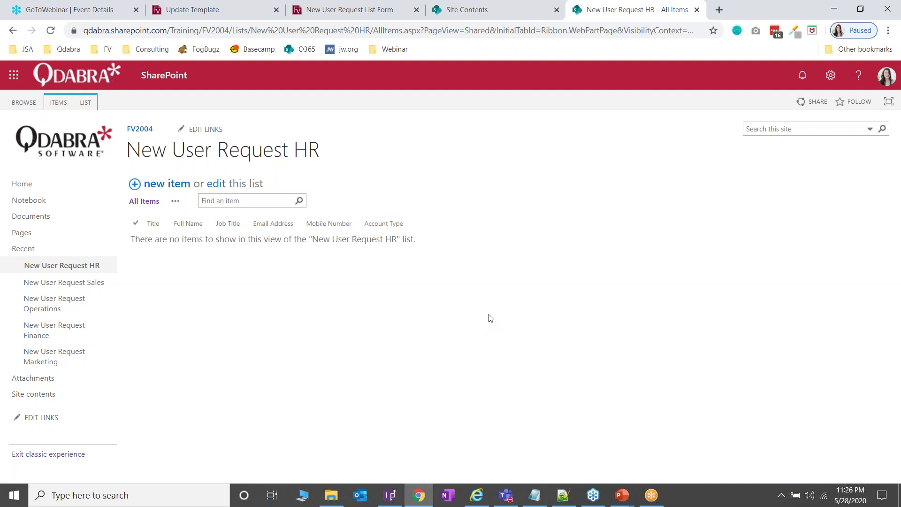
left_click(176, 186)
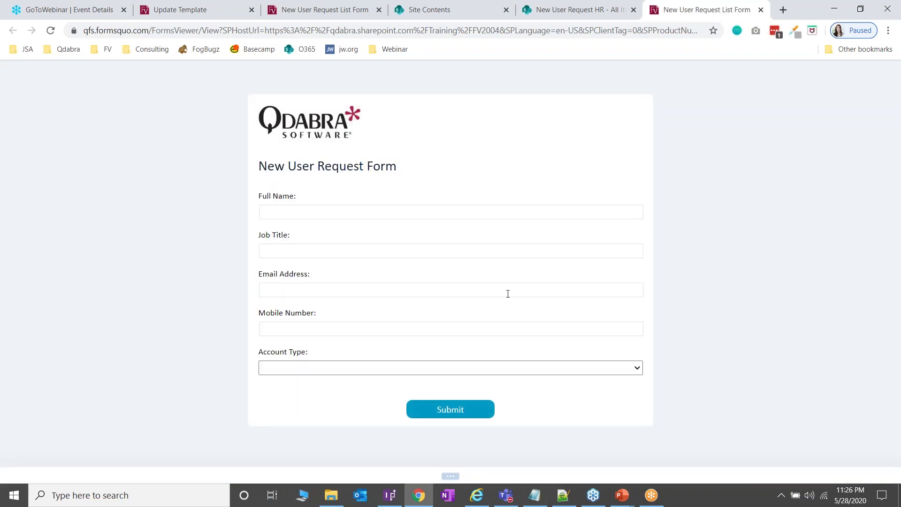
Step: Check the FormsViewer debug log reports the list name New User Request HR
left_click(453, 476)
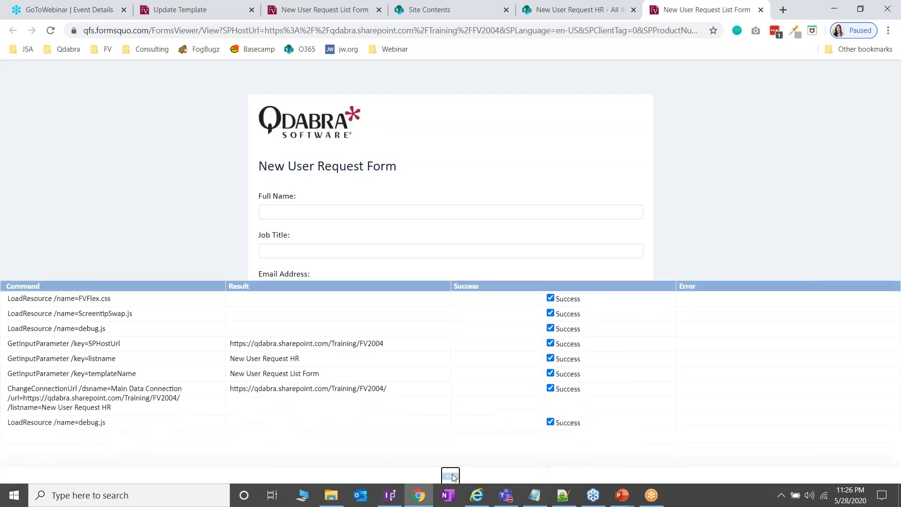
left_click_drag(303, 357, 230, 358)
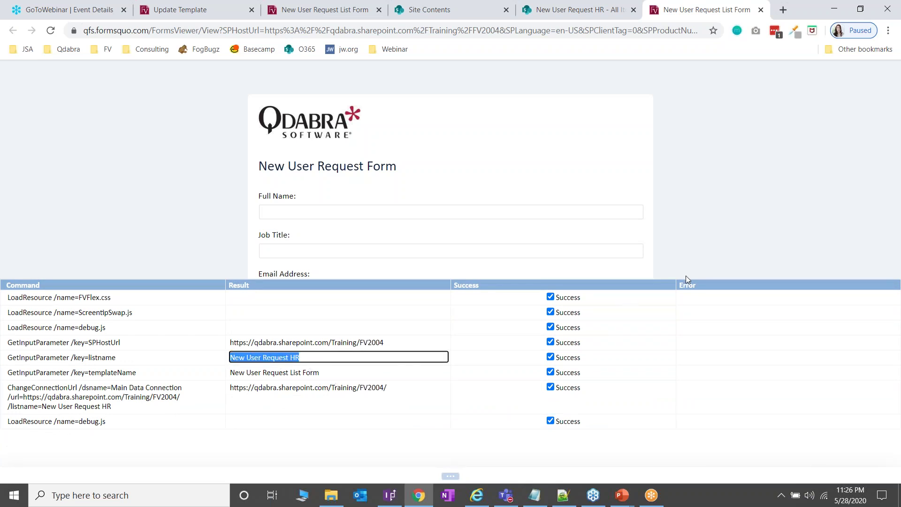
left_click(451, 476)
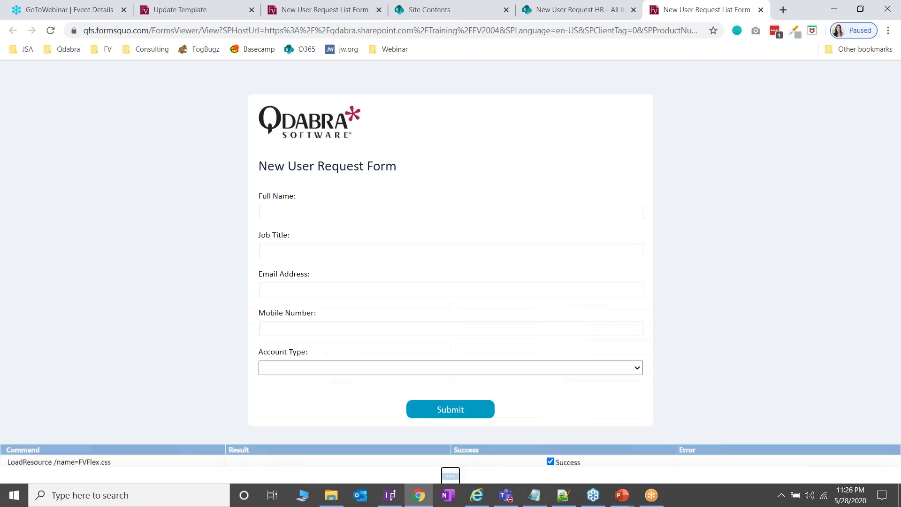
Step: Enter the test user's full name, job title Software Tester, e-mail address and mobile number
left_click(446, 206)
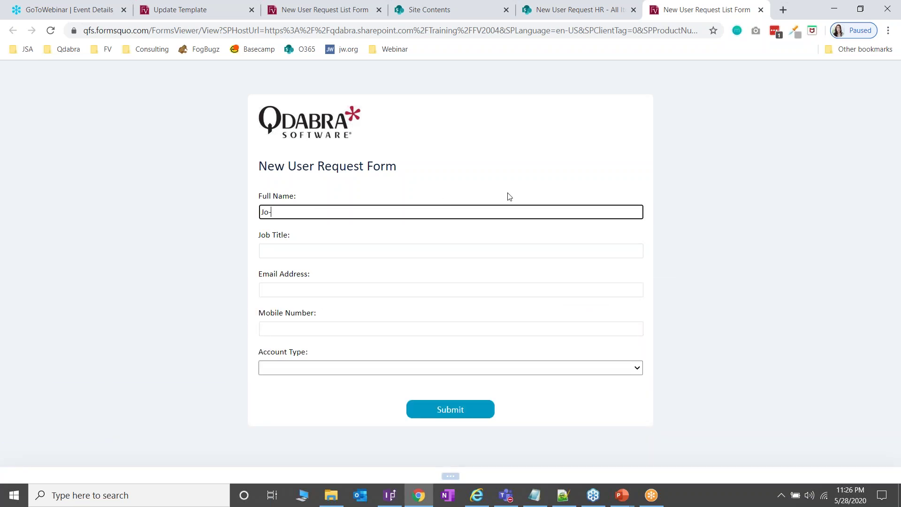
key("Tab")
type("Software Tester")
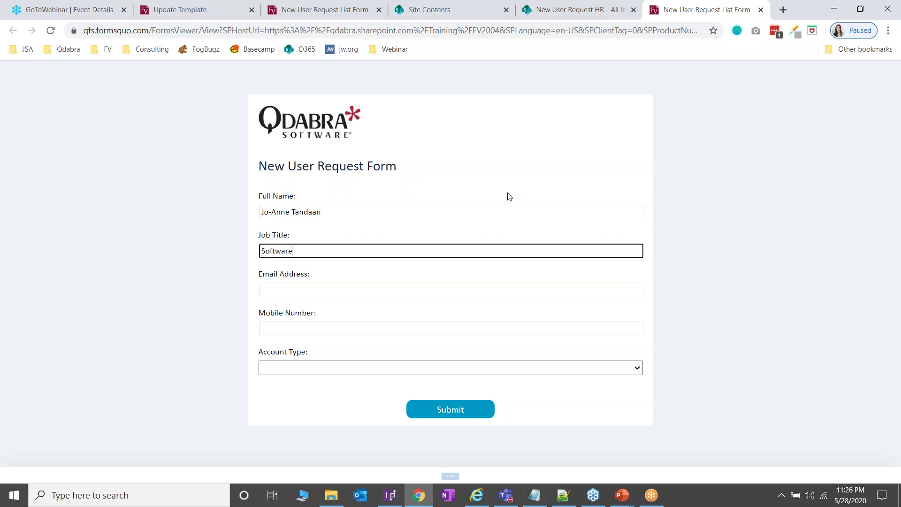
key("Tab")
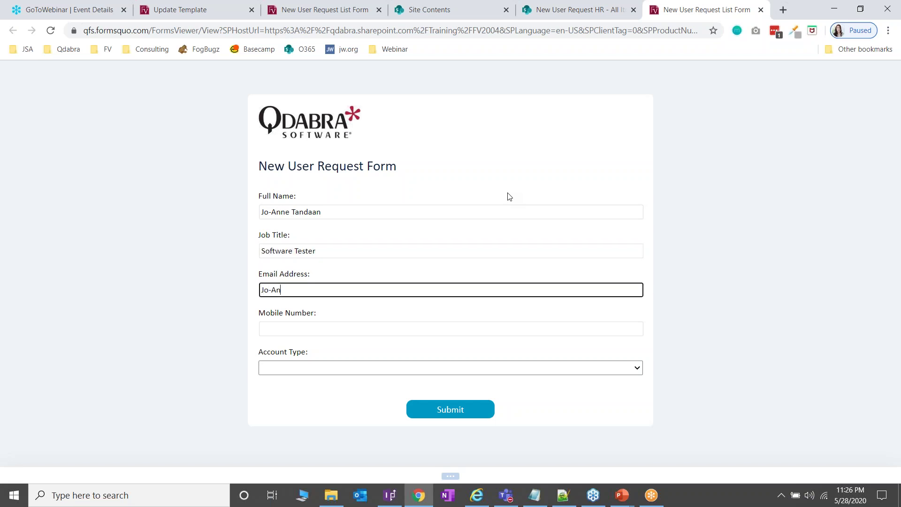
key("Tab")
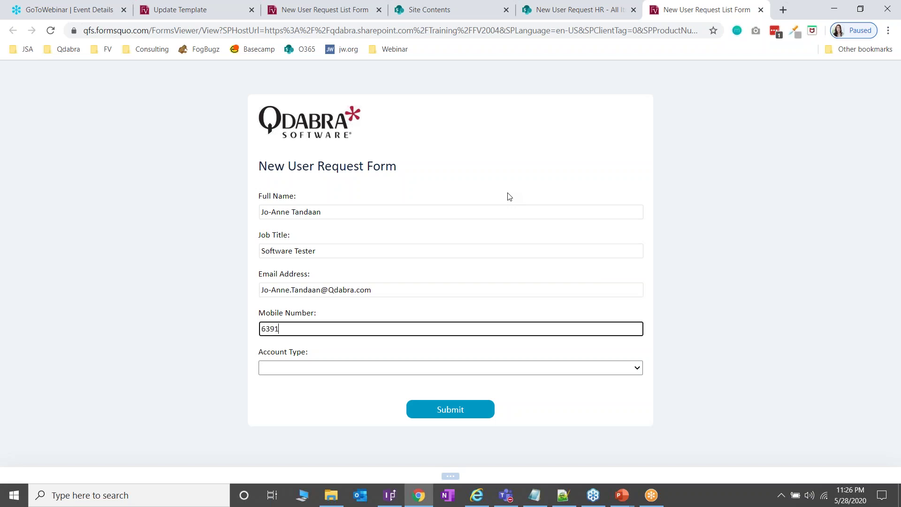
Step: Set Account Type to User, submit the request, and close the extra tab
left_click(384, 368)
left_click(388, 390)
left_click(459, 413)
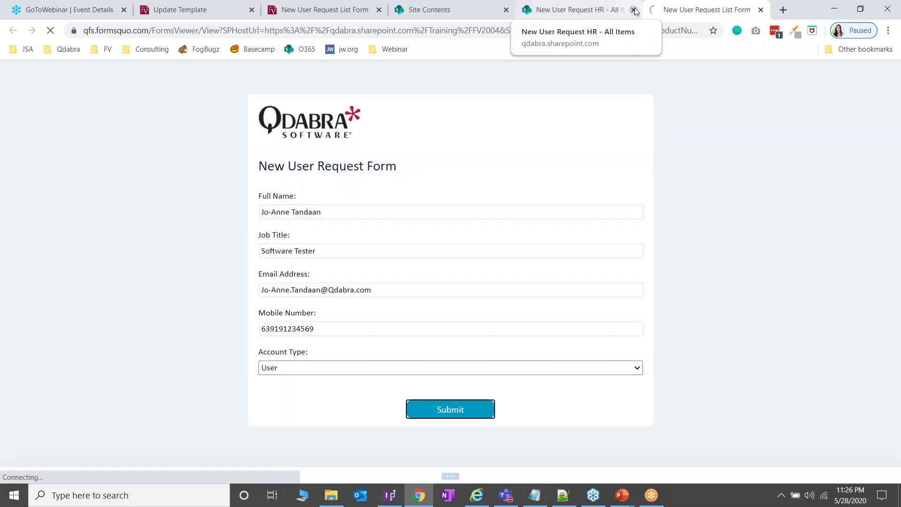
left_click(634, 10)
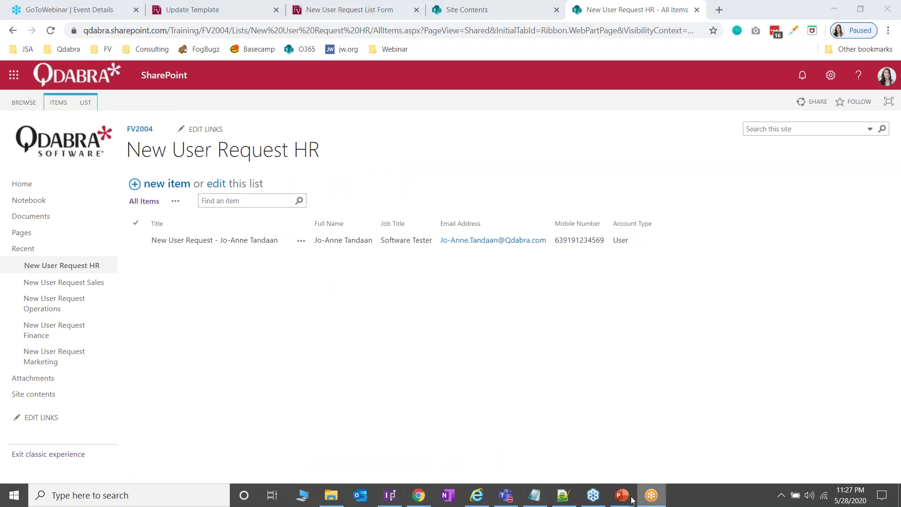
Step: Return to the slide show and advance to the FVSkipListItemLoad slide
mouse_move(625, 502)
left_click(686, 446)
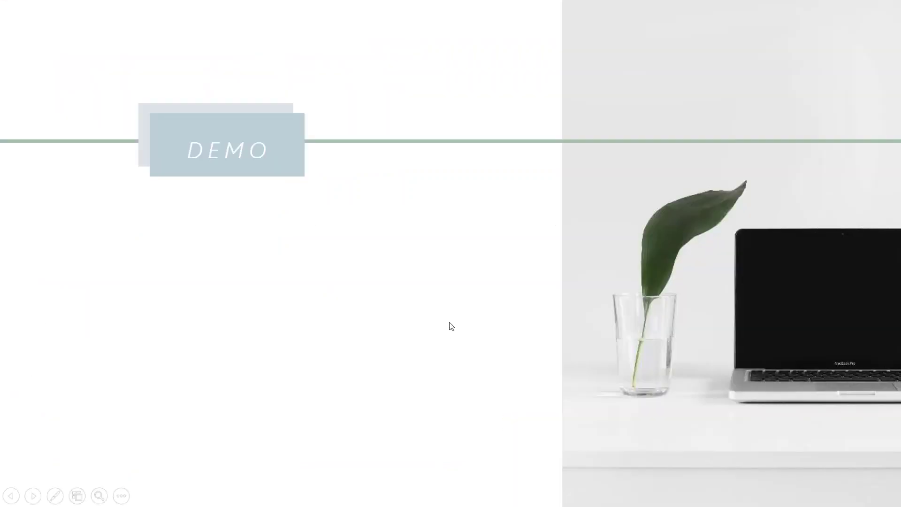
left_click(451, 325)
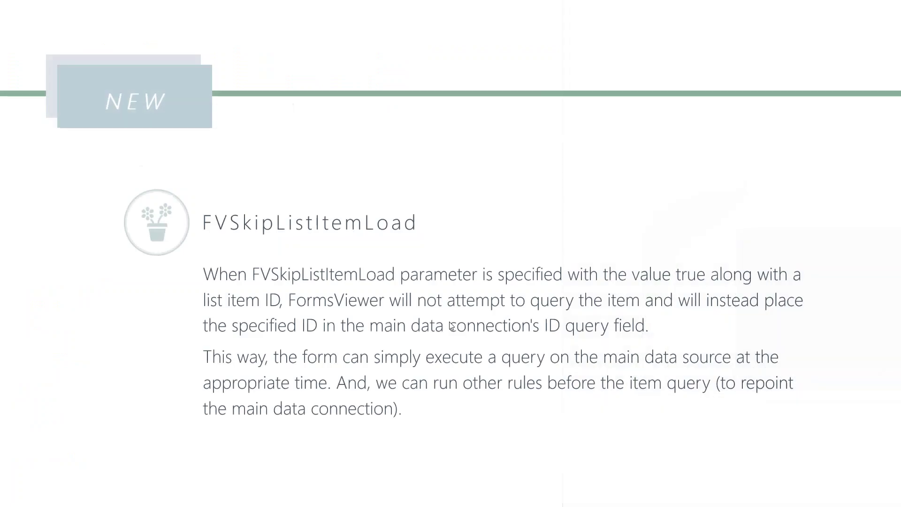